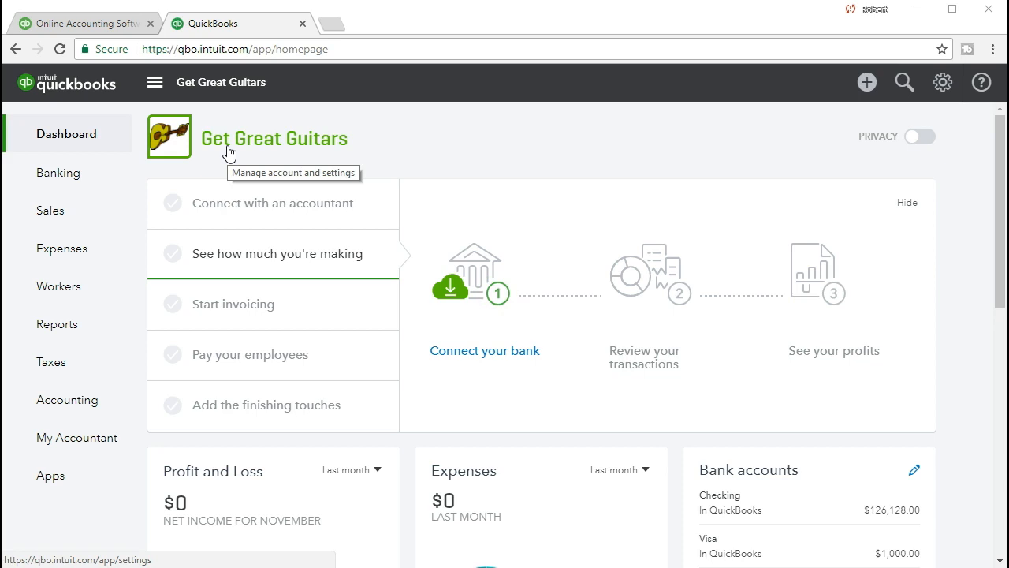
- Start a new vendor check and choose Epiphone as the payee
{"action": "left_click", "coordinate": [863, 89]}
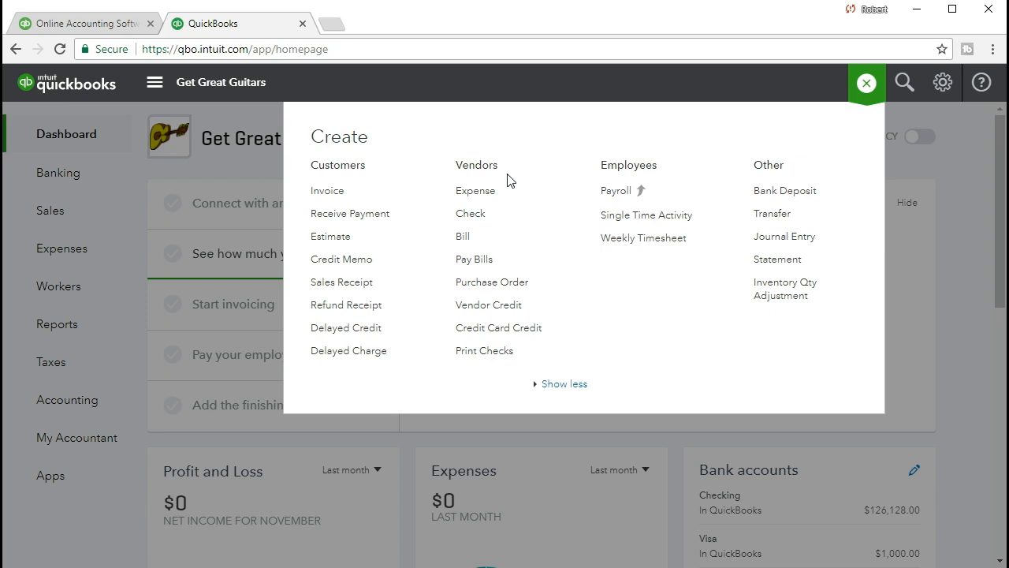
{"action": "left_click", "coordinate": [538, 297]}
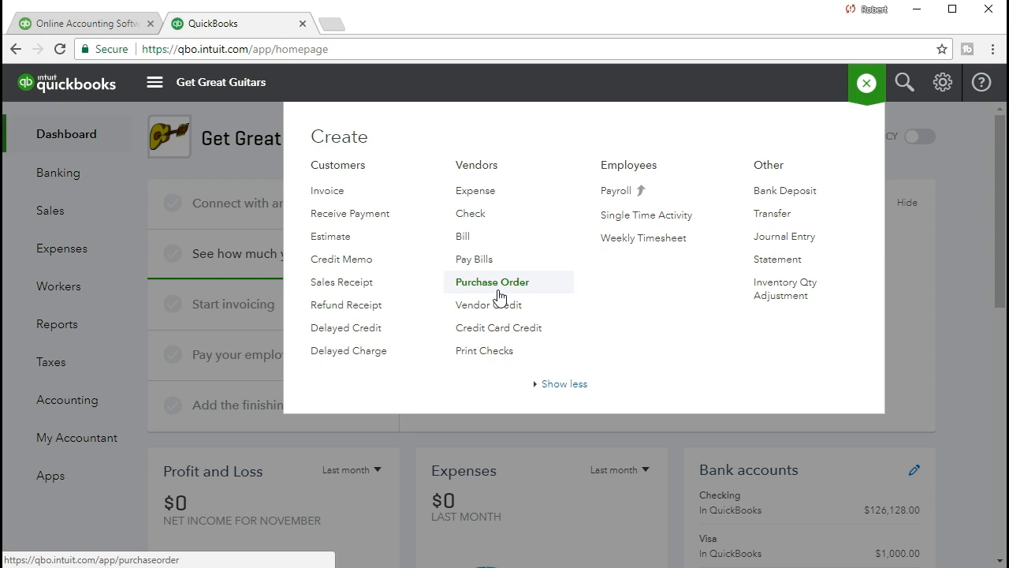
{"action": "left_click", "coordinate": [475, 292]}
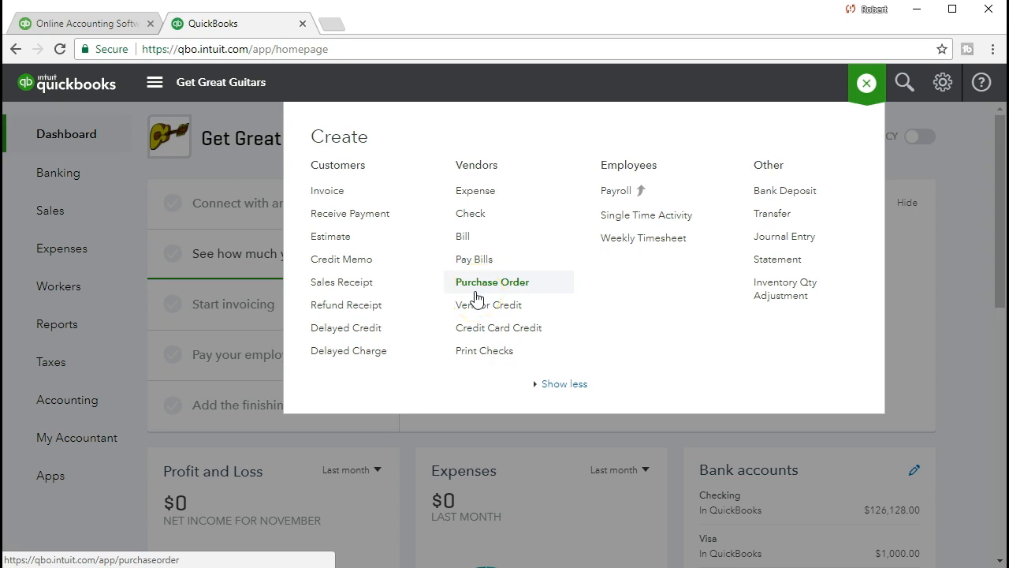
{"action": "left_click", "coordinate": [489, 219]}
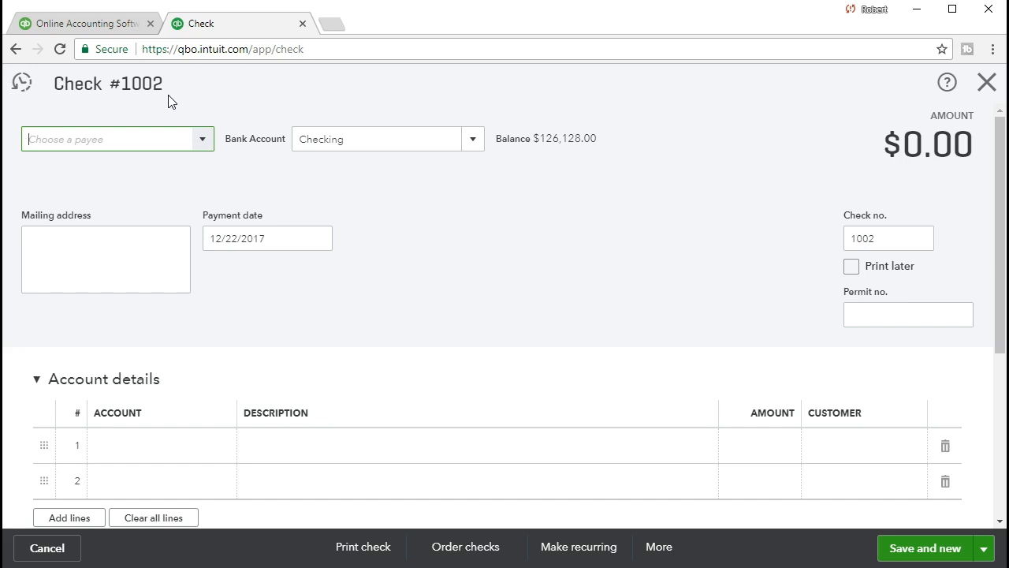
{"action": "left_click", "coordinate": [203, 140]}
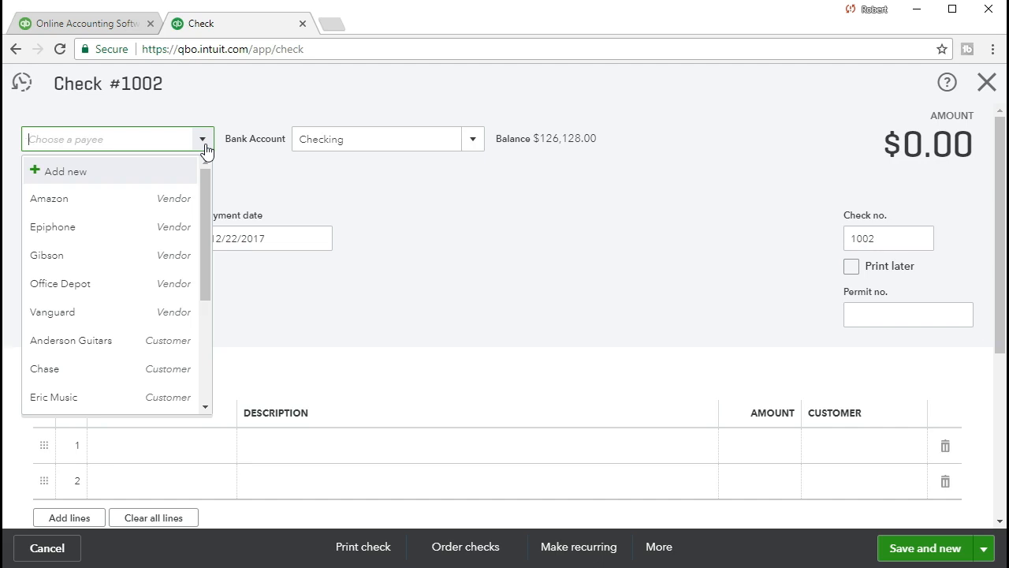
{"action": "type", "text": "Epiphone"}
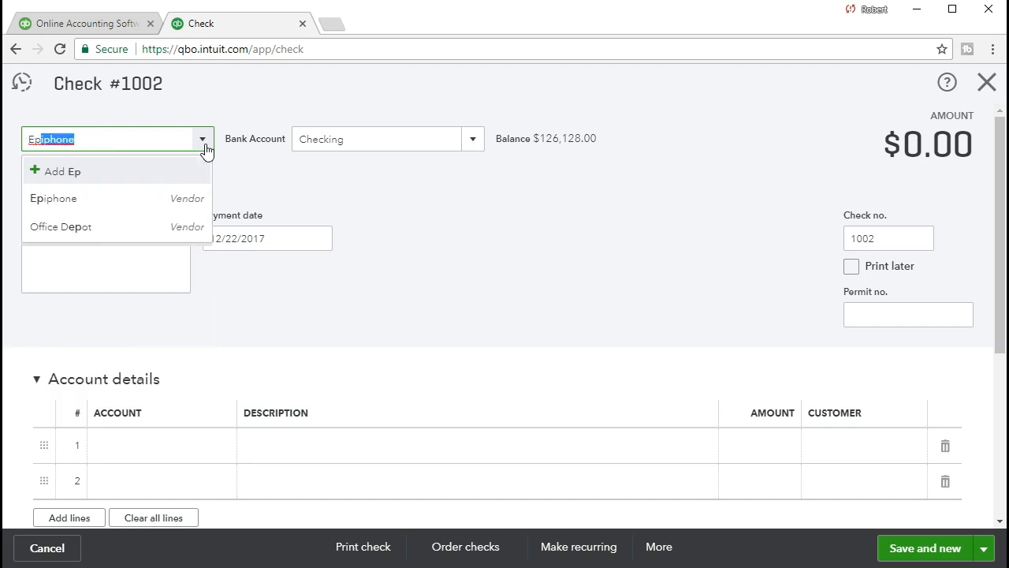
{"action": "left_click", "coordinate": [112, 197]}
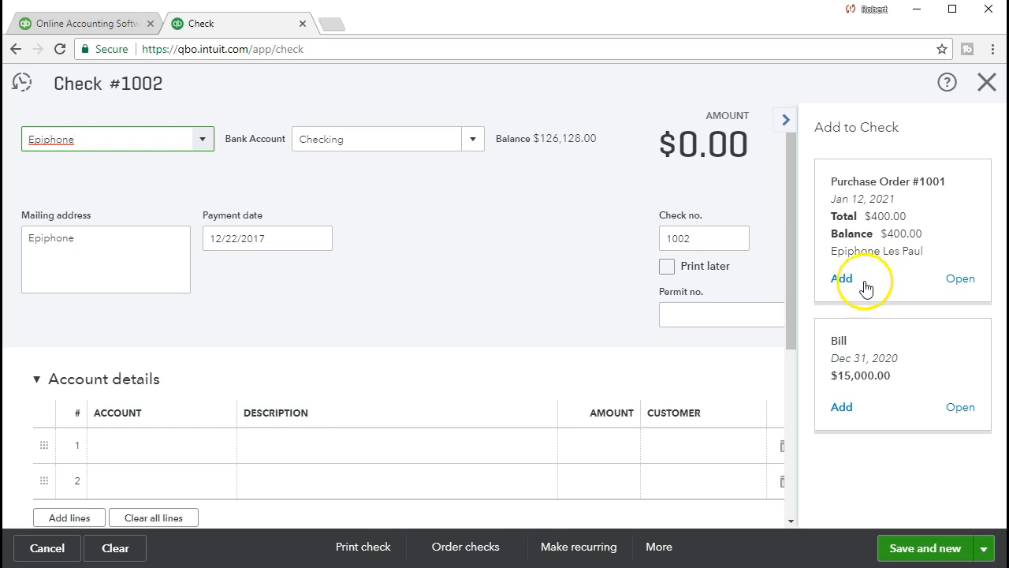
- Add the $400.00 Epiphone Les Paul purchase order to the check and review its item line
{"action": "left_click", "coordinate": [841, 279]}
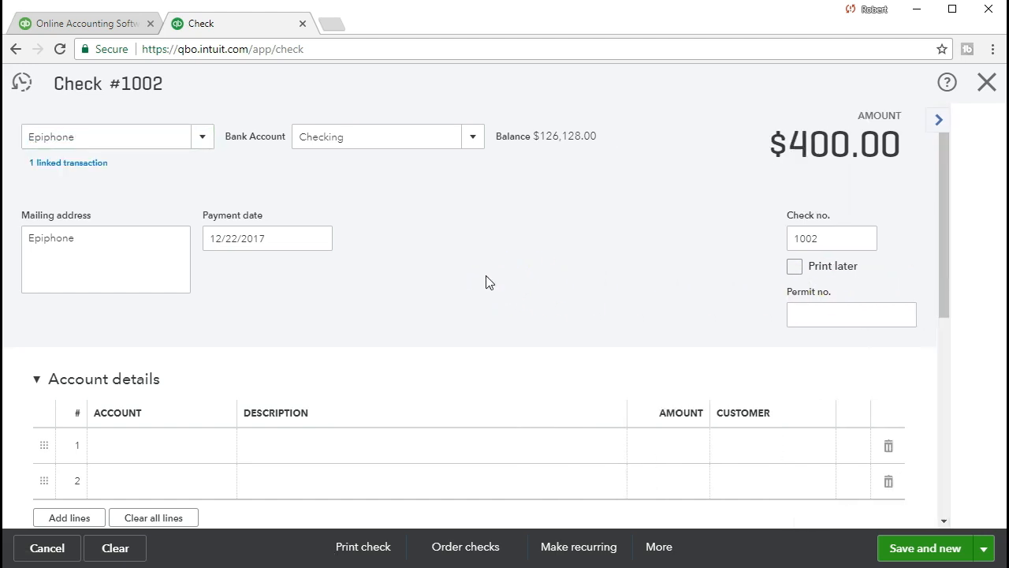
{"action": "scroll", "coordinate": [486, 282], "scroll_direction": "down", "scroll_amount": 1}
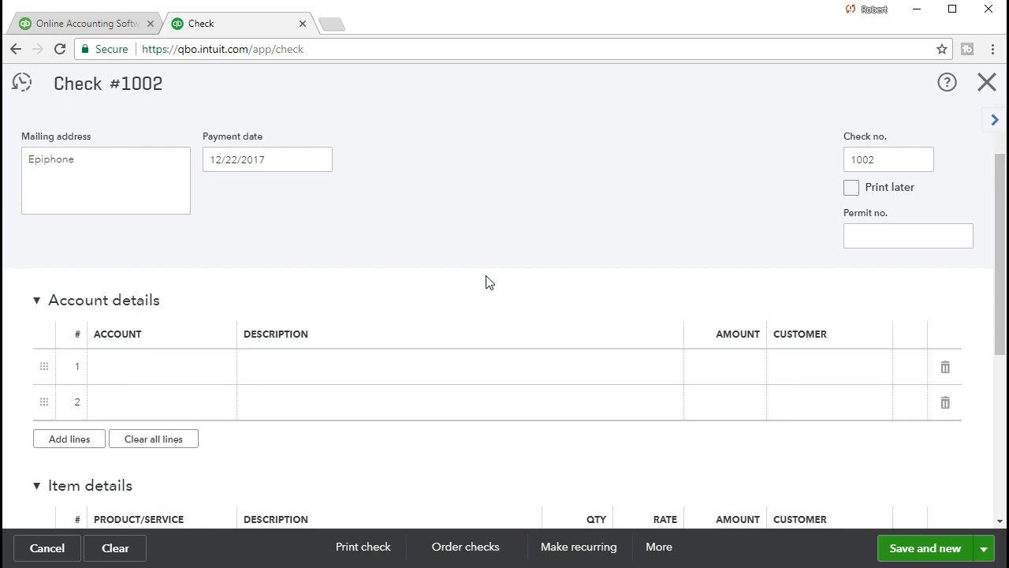
{"action": "scroll", "coordinate": [486, 282], "scroll_direction": "down", "scroll_amount": 1}
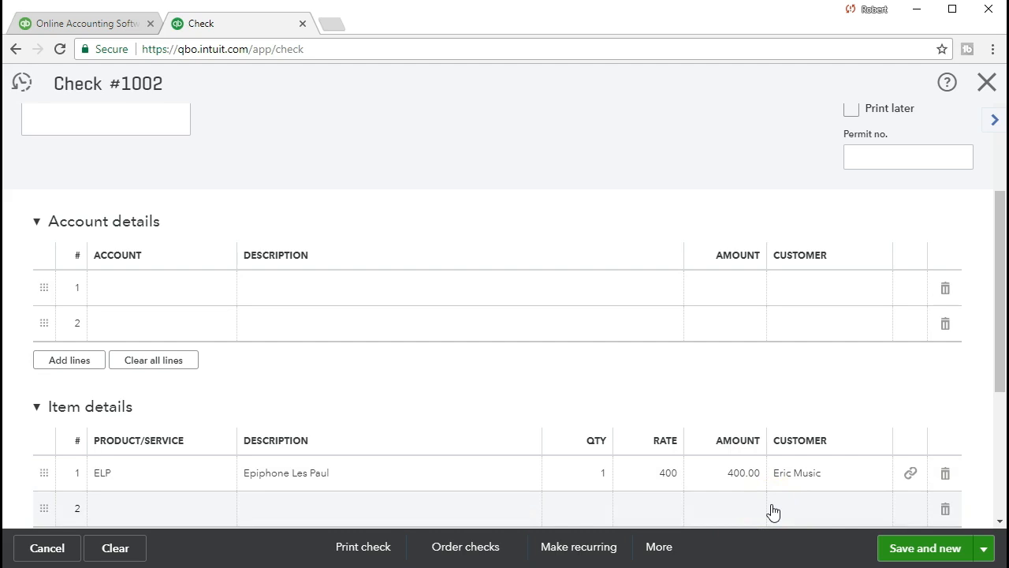
{"action": "scroll", "coordinate": [771, 510], "scroll_direction": "down", "scroll_amount": 1}
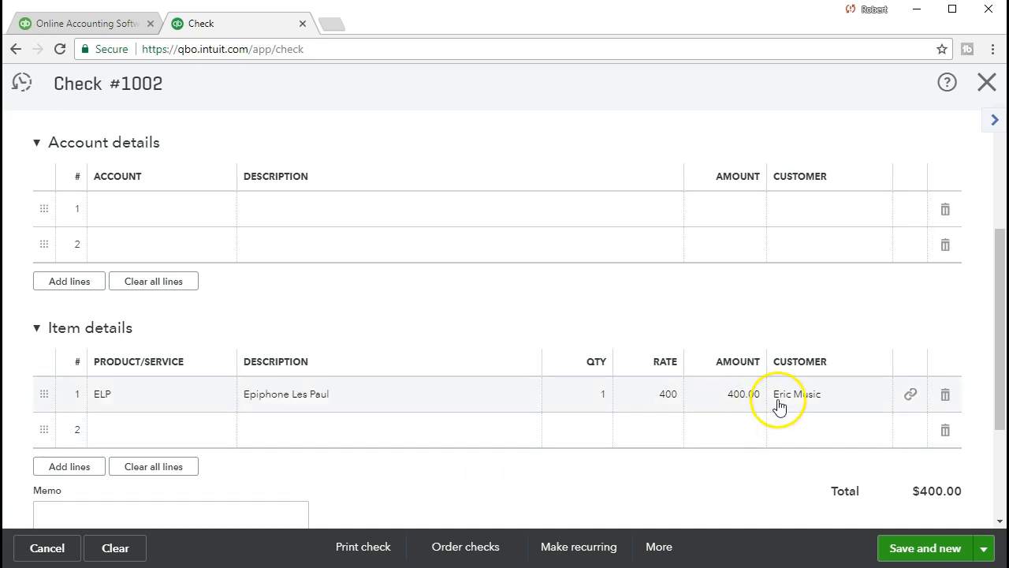
{"action": "scroll", "coordinate": [427, 450], "scroll_direction": "up", "scroll_amount": 3}
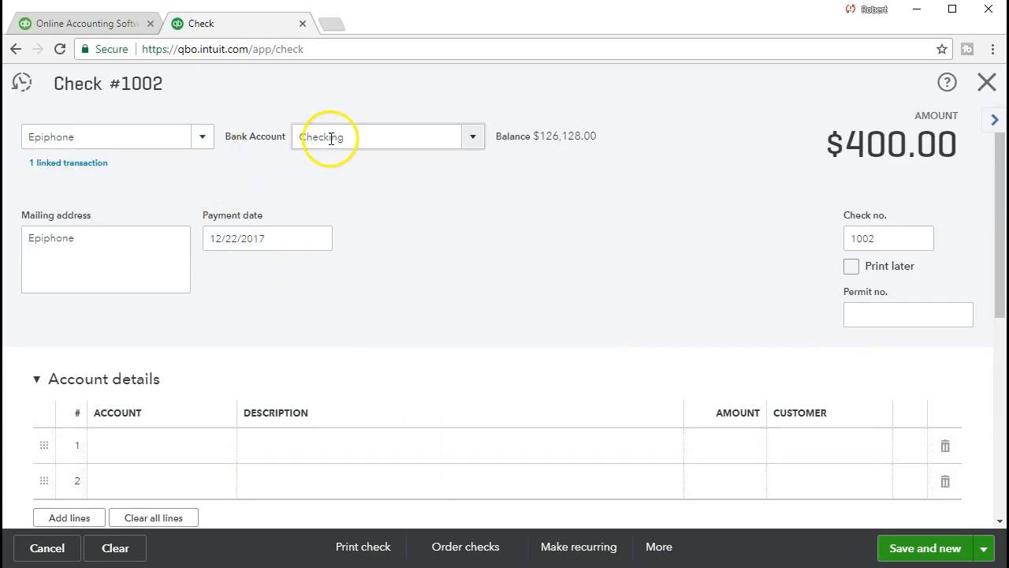
- Set the check's payment date to 01/25/2021, keeping Epiphone as payee and Checking as the bank account
{"action": "left_click", "coordinate": [137, 135]}
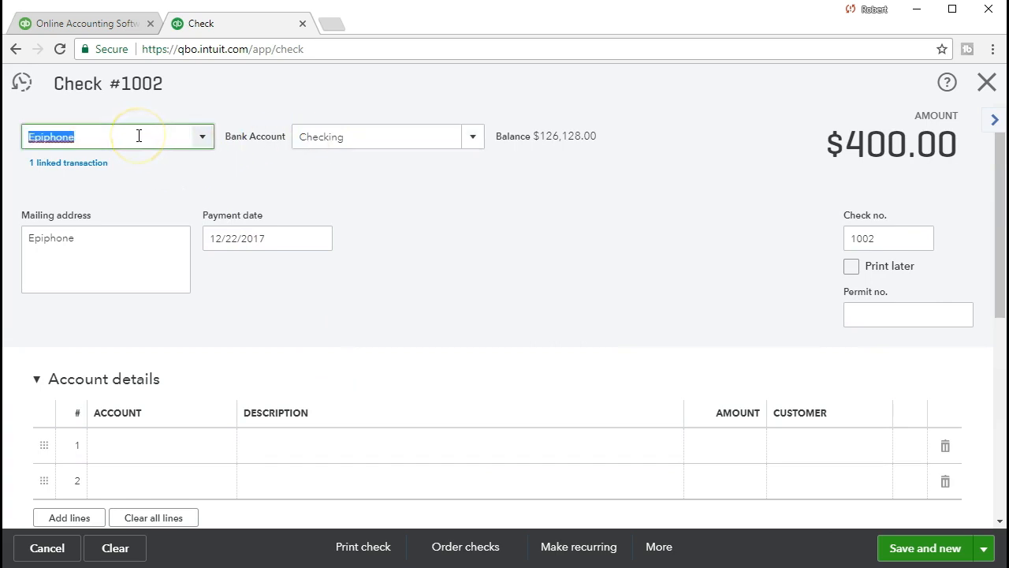
{"action": "key", "text": "Tab"}
{"action": "left_click", "coordinate": [150, 140]}
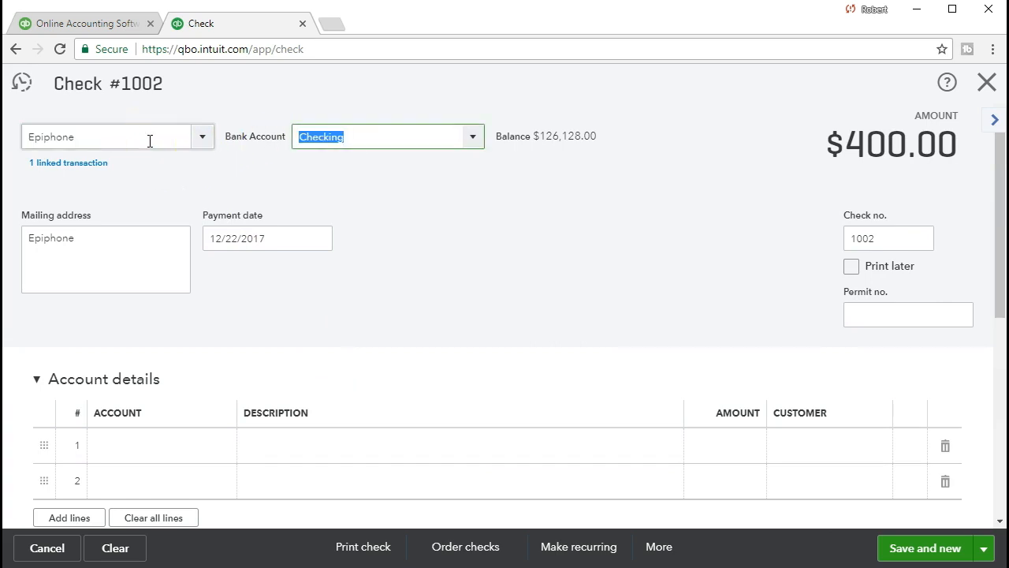
{"action": "key", "text": "Tab"}
{"action": "left_click", "coordinate": [119, 228]}
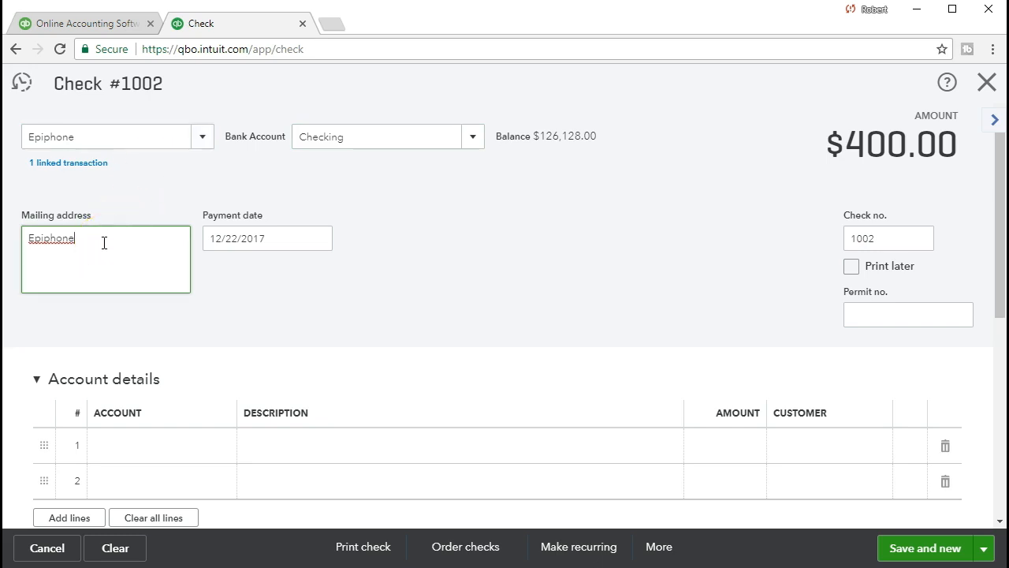
{"action": "key", "text": "Tab"}
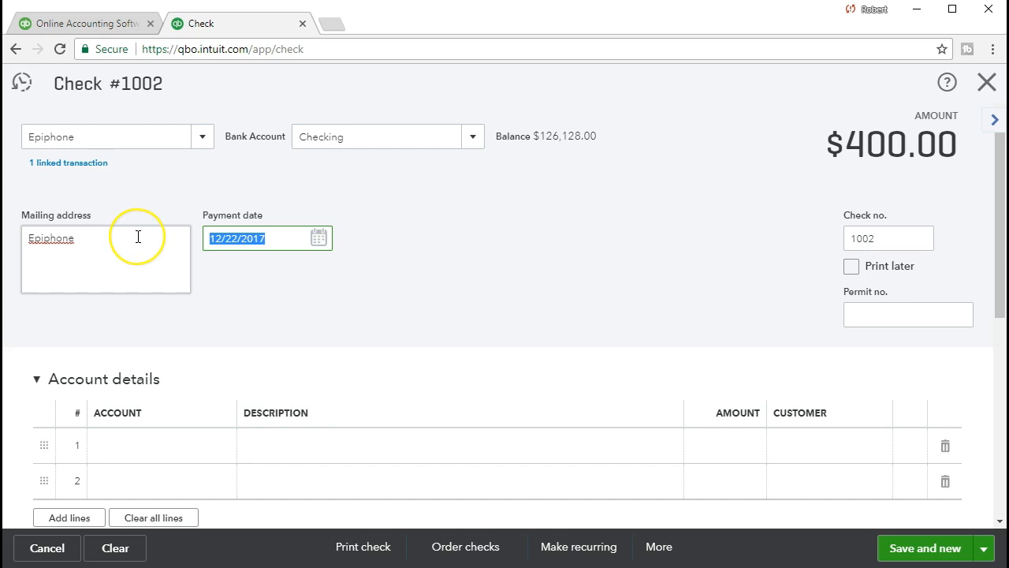
{"action": "type", "text": "01/25/2021"}
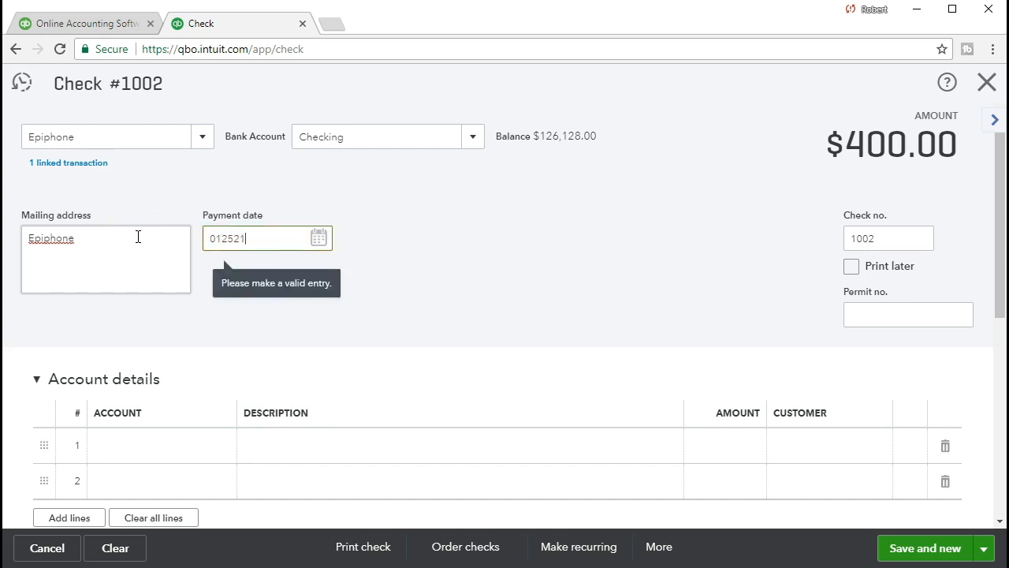
{"action": "key", "text": "Tab"}
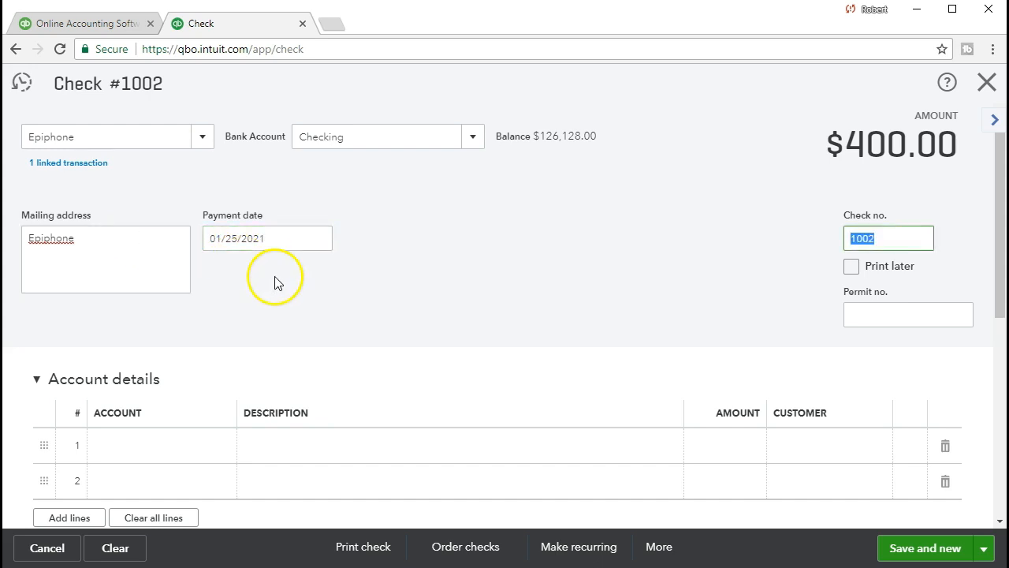
{"action": "left_click", "coordinate": [411, 278]}
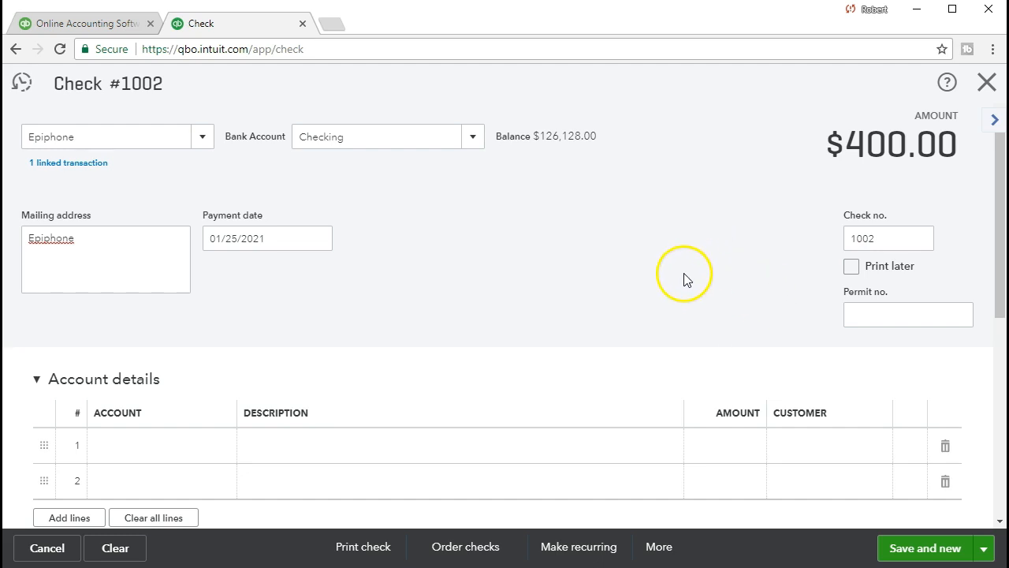
- Review the check's header and item details and try to save it under check number 1002
{"action": "scroll", "coordinate": [684, 279], "scroll_direction": "down", "scroll_amount": 1}
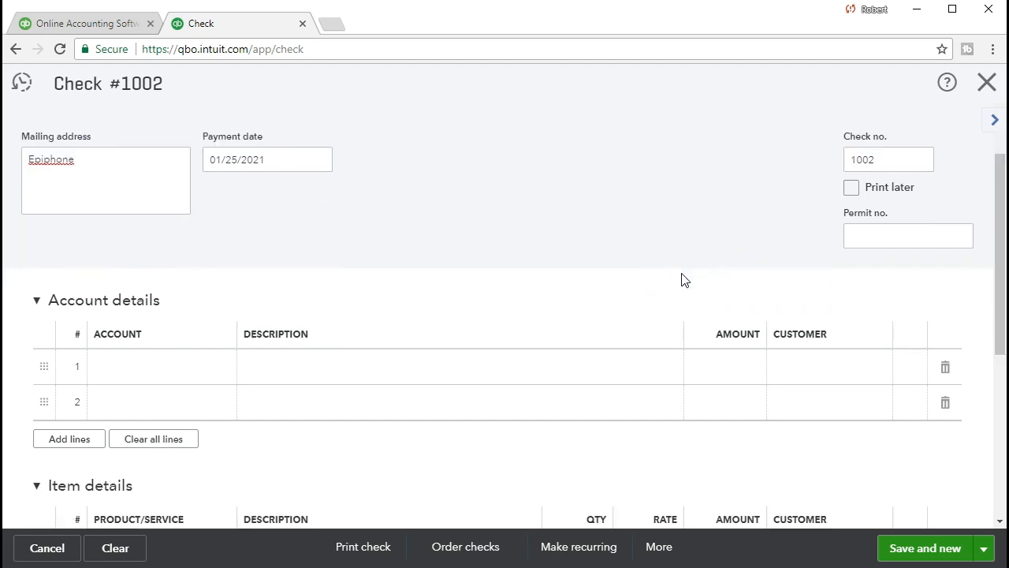
{"action": "scroll", "coordinate": [683, 280], "scroll_direction": "down", "scroll_amount": 2}
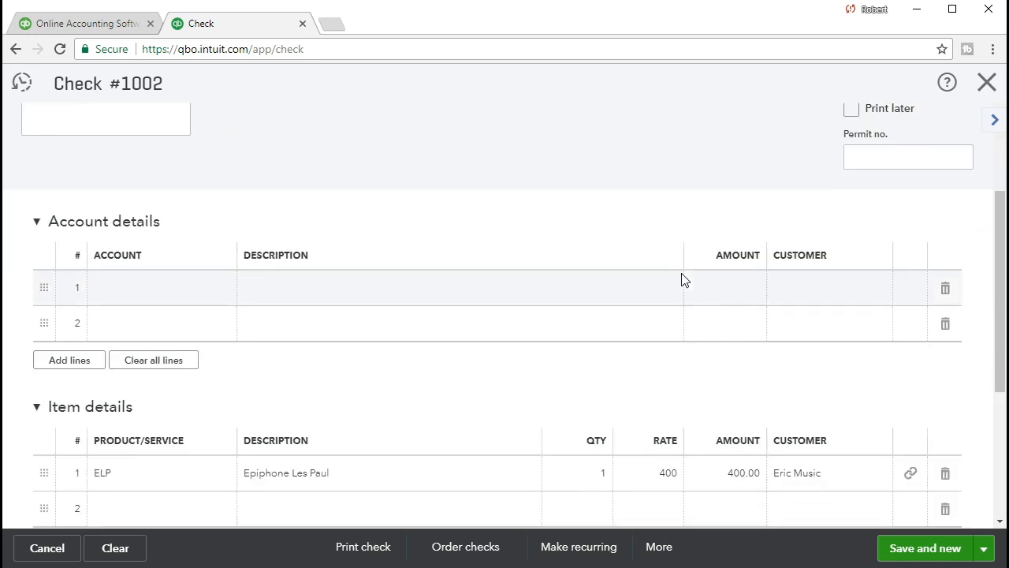
{"action": "scroll", "coordinate": [489, 315], "scroll_direction": "down", "scroll_amount": 1}
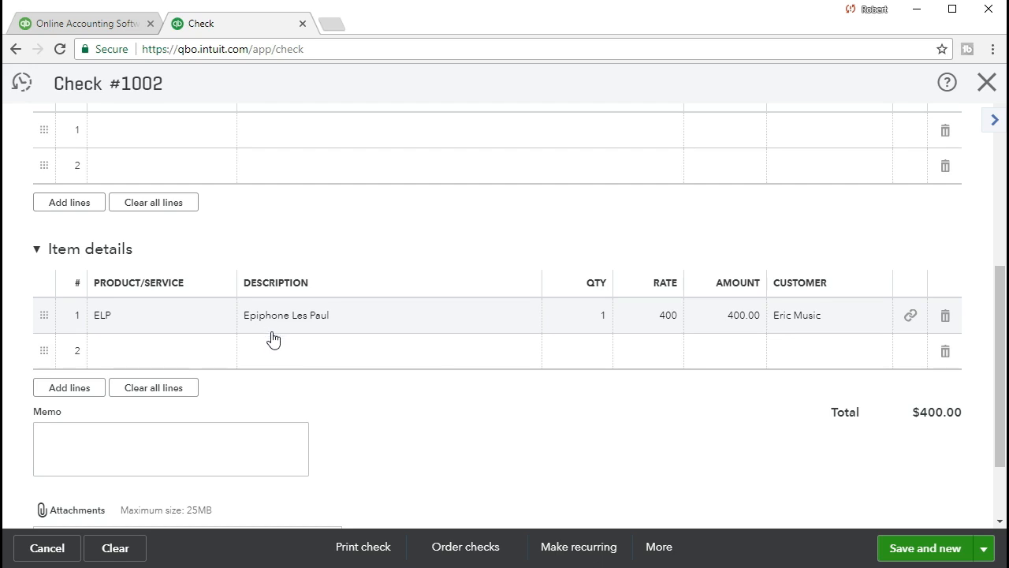
{"action": "scroll", "coordinate": [270, 331], "scroll_direction": "up", "scroll_amount": 5}
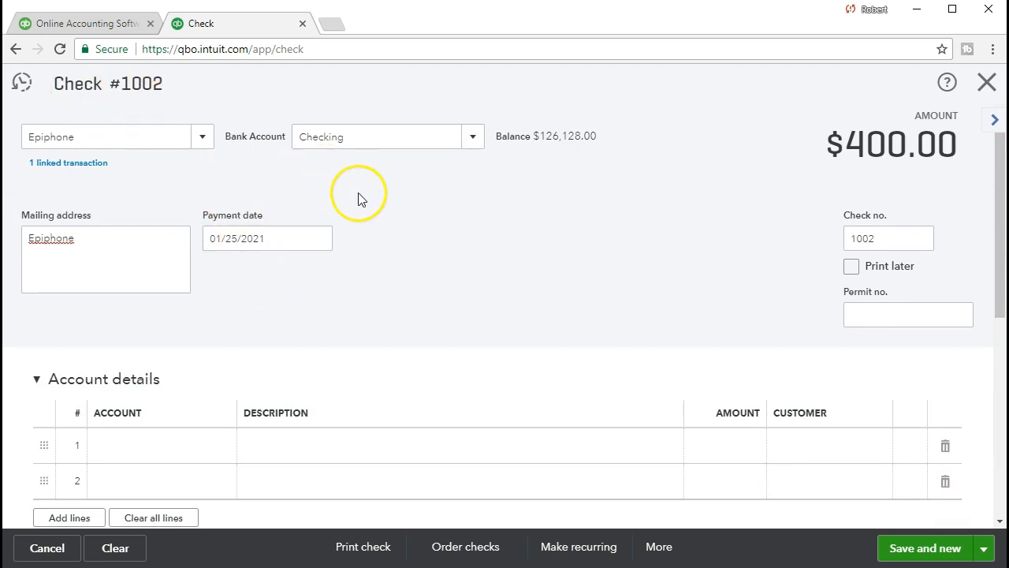
{"action": "scroll", "coordinate": [358, 199], "scroll_direction": "down", "scroll_amount": 5}
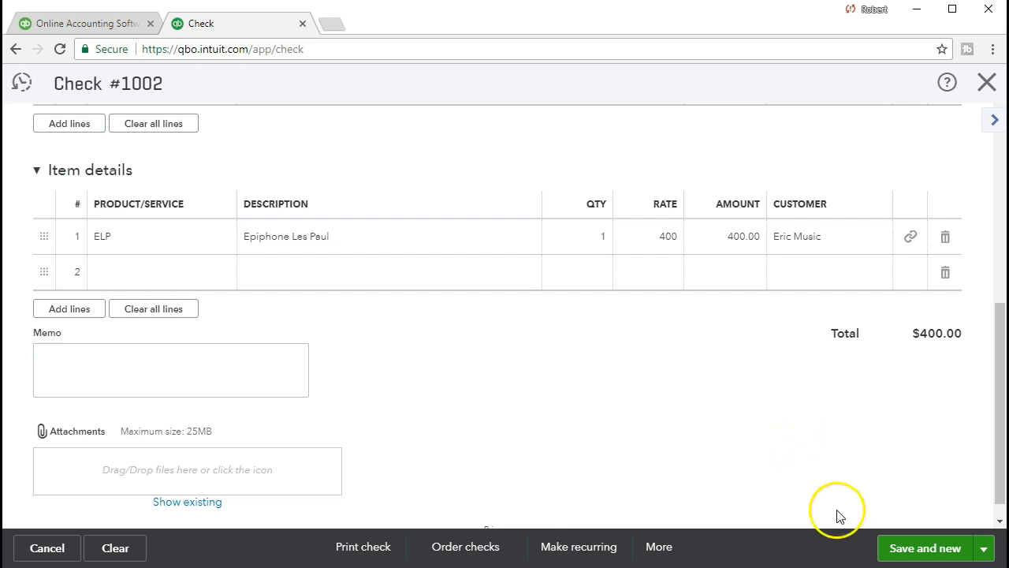
{"action": "left_click", "coordinate": [883, 548]}
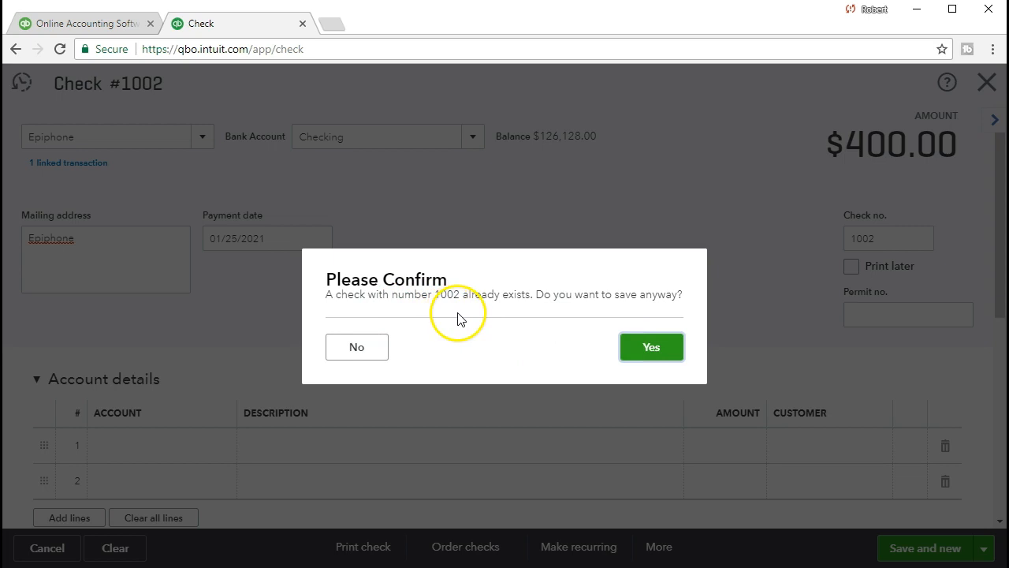
{"action": "left_click", "coordinate": [380, 352]}
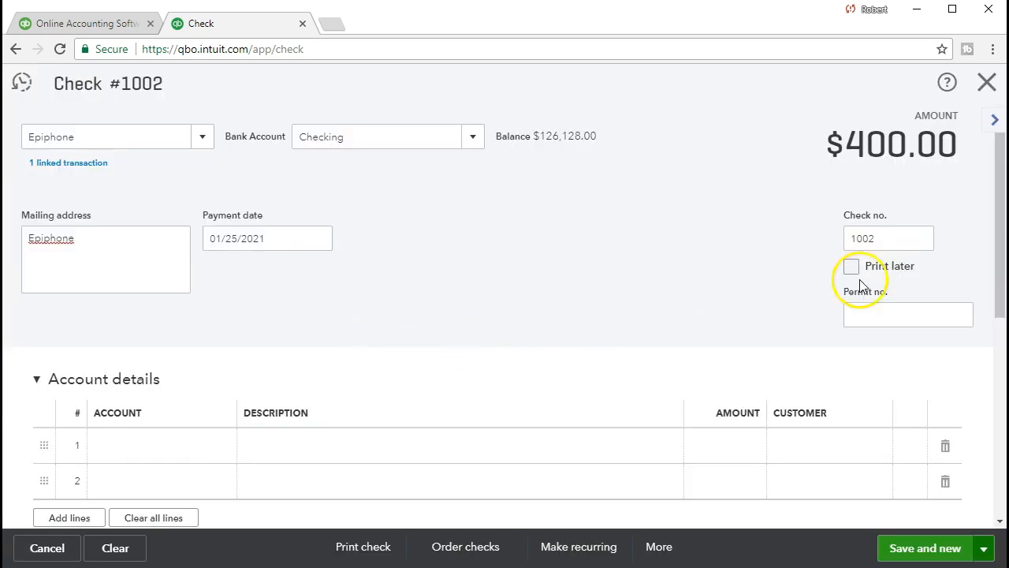
- Set the check number to 1004 and save the check, leaving the check form
{"action": "left_click", "coordinate": [902, 237]}
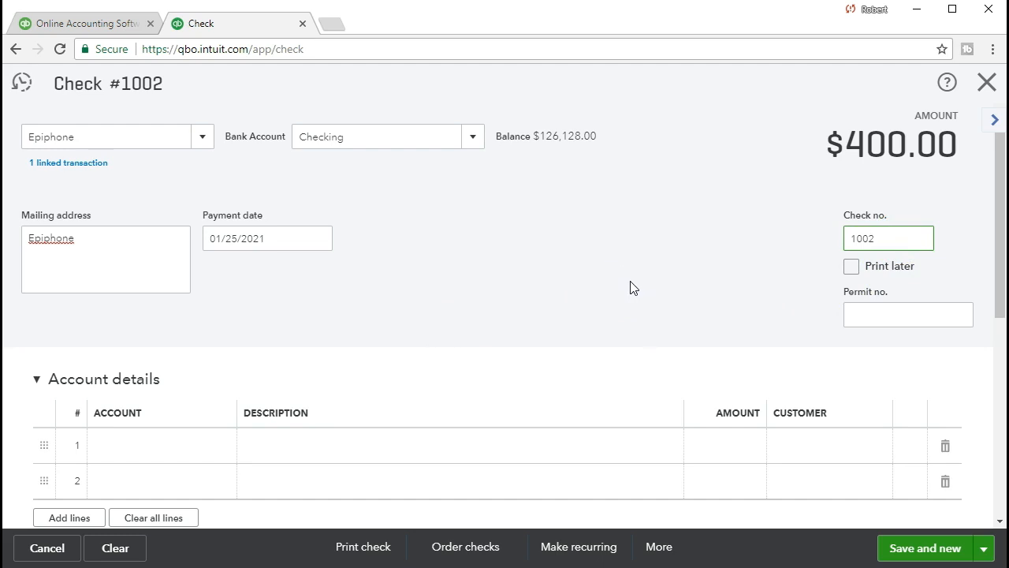
{"action": "key", "text": "BackSpace"}
{"action": "type", "text": "4"}
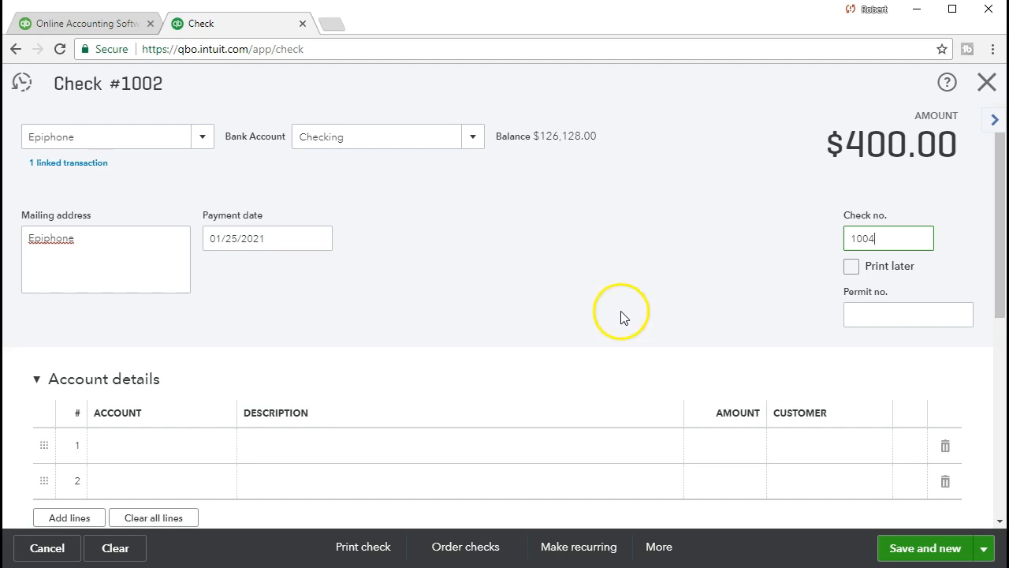
{"action": "scroll", "coordinate": [619, 319], "scroll_direction": "down", "scroll_amount": 1}
{"action": "scroll", "coordinate": [619, 323], "scroll_direction": "up", "scroll_amount": 1}
{"action": "left_click", "coordinate": [901, 551]}
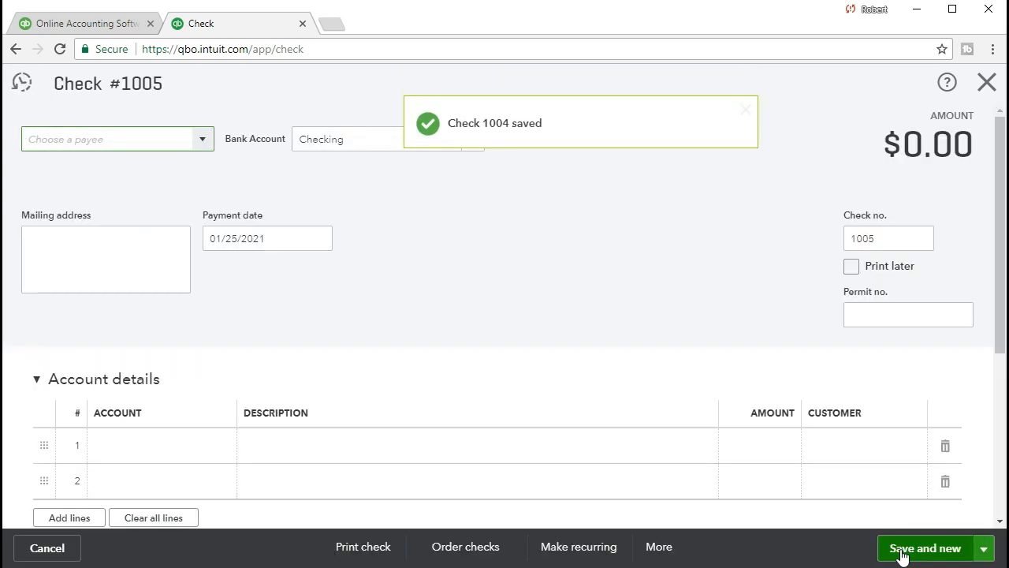
{"action": "left_click", "coordinate": [985, 83]}
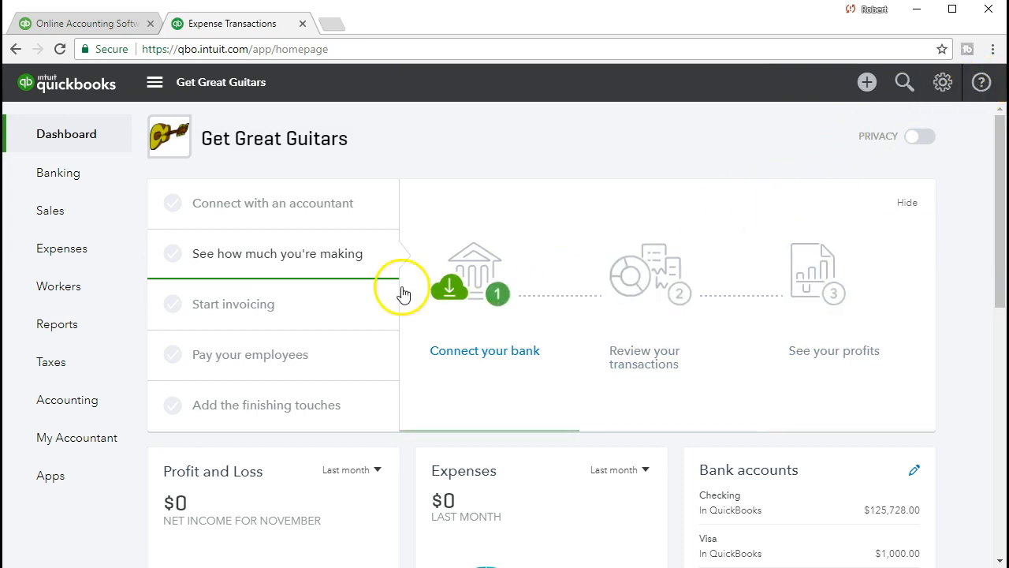
- Find the Balance Sheet among the reports and open it
{"action": "left_click", "coordinate": [106, 340]}
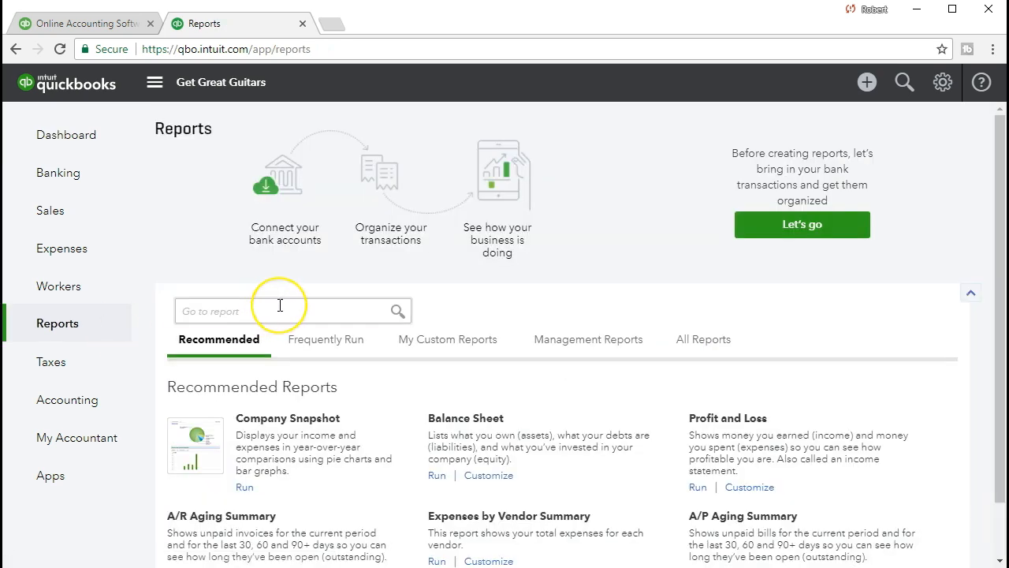
{"action": "left_click", "coordinate": [280, 309]}
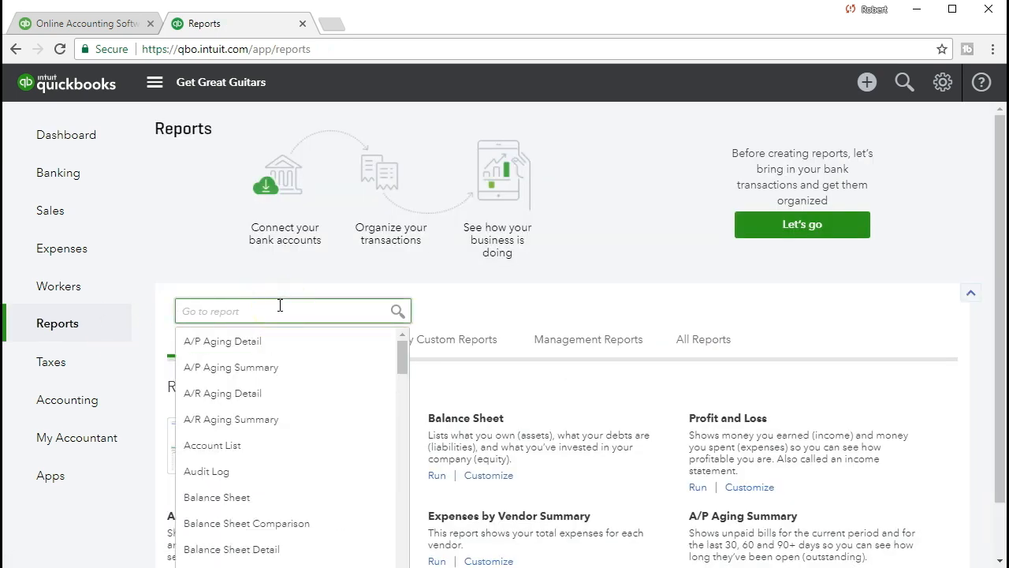
{"action": "type", "text": "bal"}
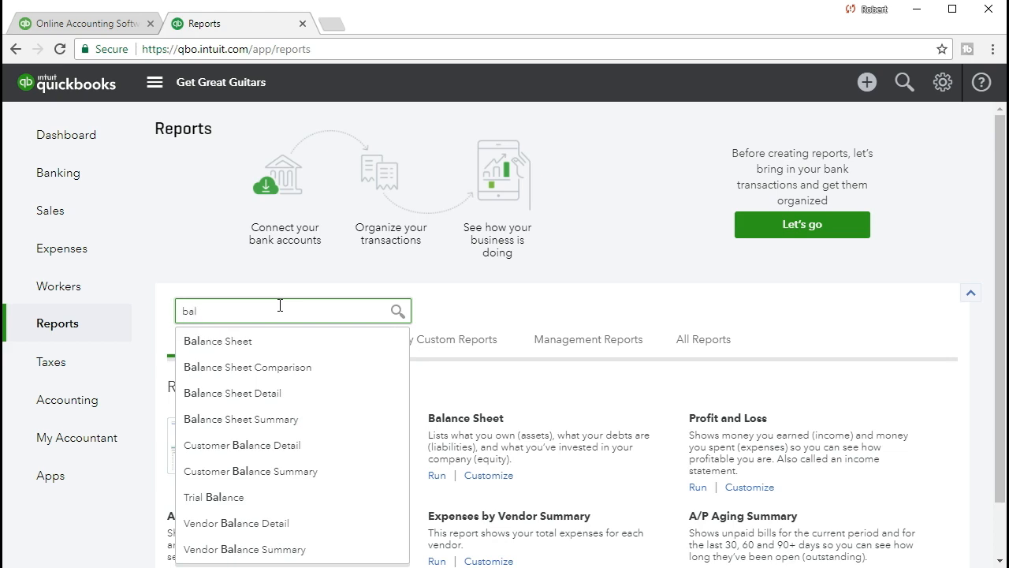
{"action": "left_click", "coordinate": [275, 335]}
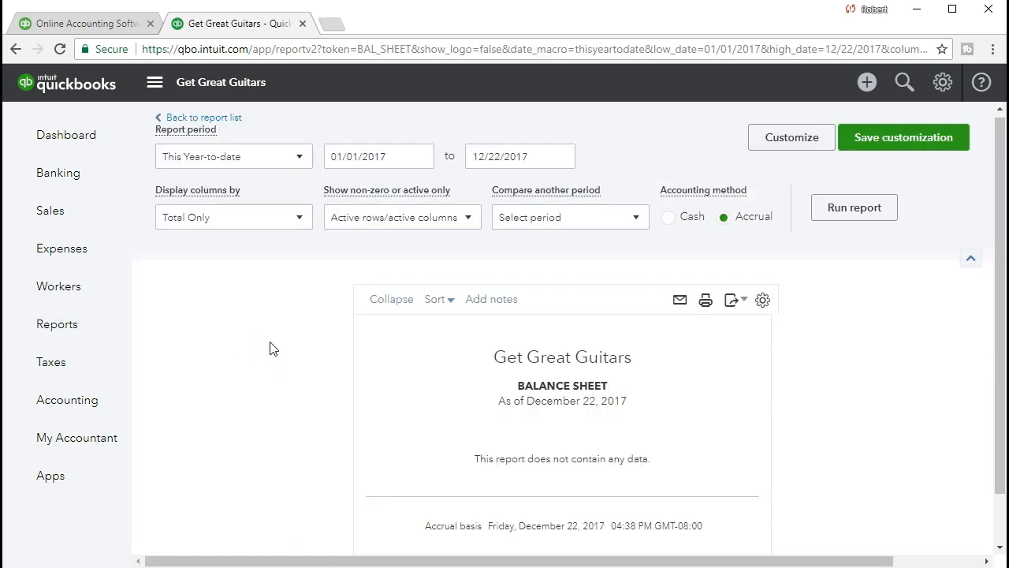
- Set the Balance Sheet period to 01/01/2021 through 01/31/2021 and run the report
{"action": "left_click", "coordinate": [393, 155]}
{"action": "type", "text": "0"}
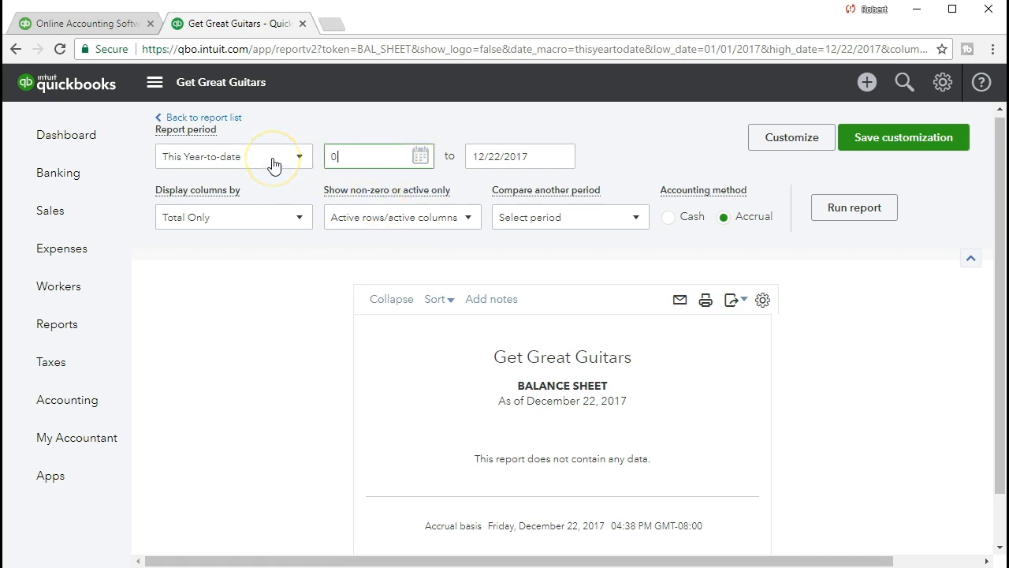
{"action": "type", "text": "1/01/20210121"}
{"action": "key", "text": "Tab"}
{"action": "type", "text": "01/31/2021"}
{"action": "key", "text": "Tab"}
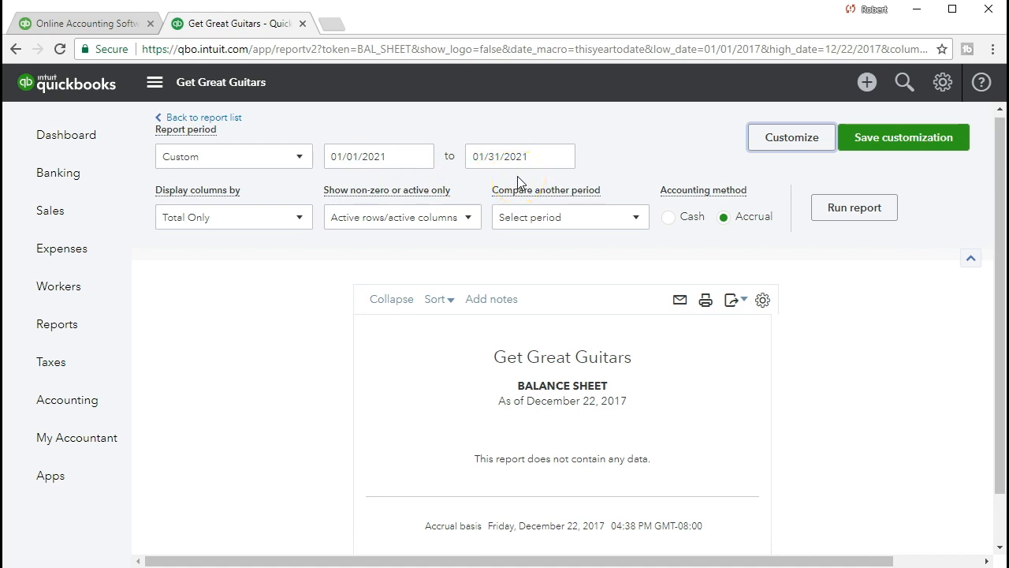
{"action": "left_click", "coordinate": [843, 221]}
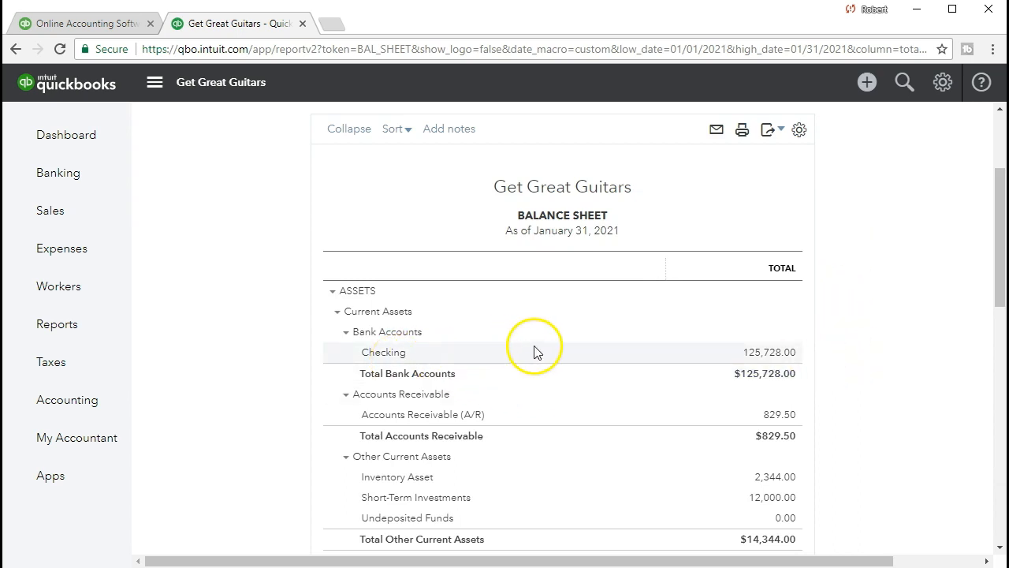
- Drill into the Checking balance, review the 01/25/2021 Epiphone check's details, and return to the Balance Sheet
{"action": "left_click", "coordinate": [762, 356]}
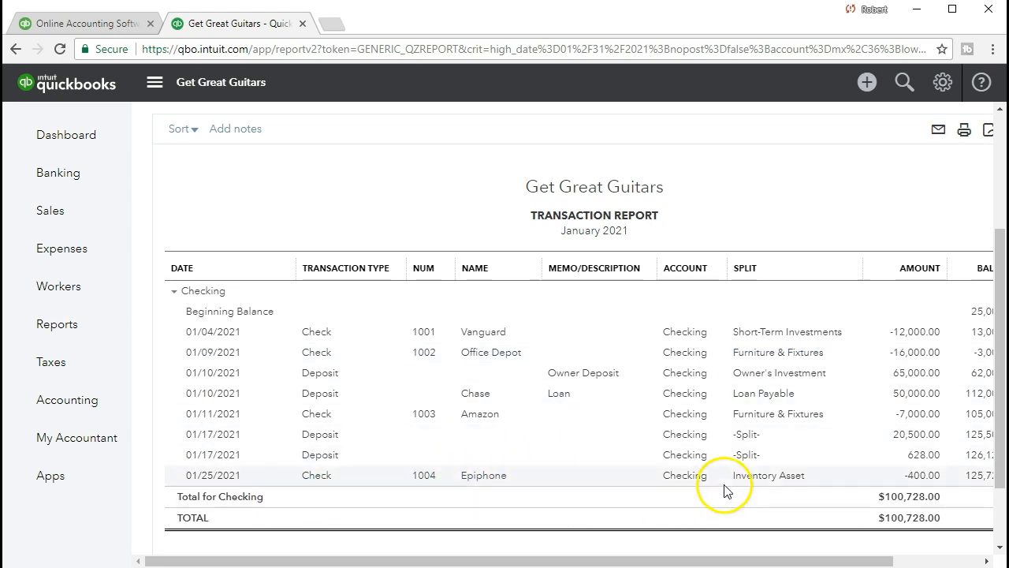
{"action": "left_click", "coordinate": [920, 476]}
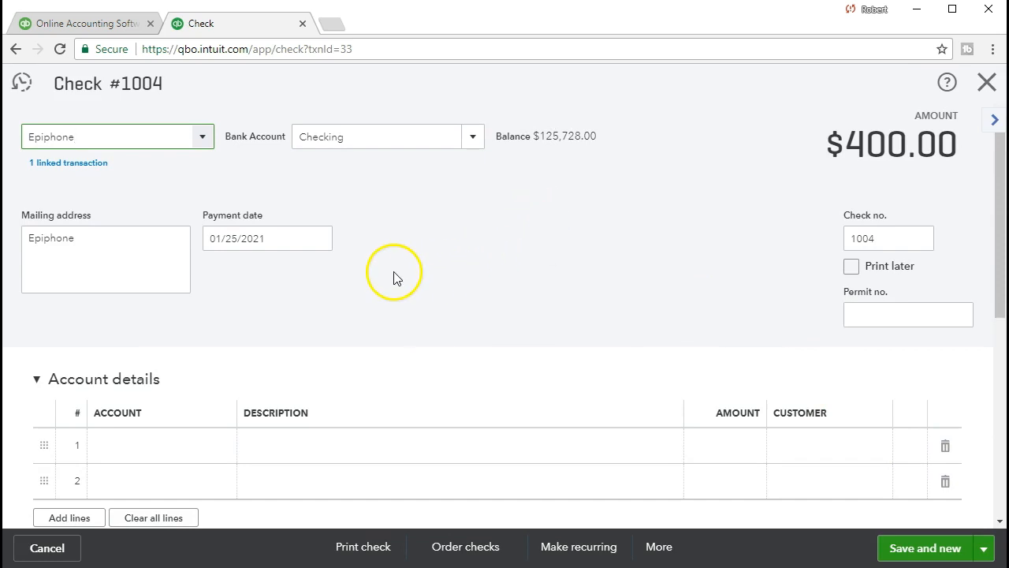
{"action": "scroll", "coordinate": [659, 315], "scroll_direction": "down", "scroll_amount": 3}
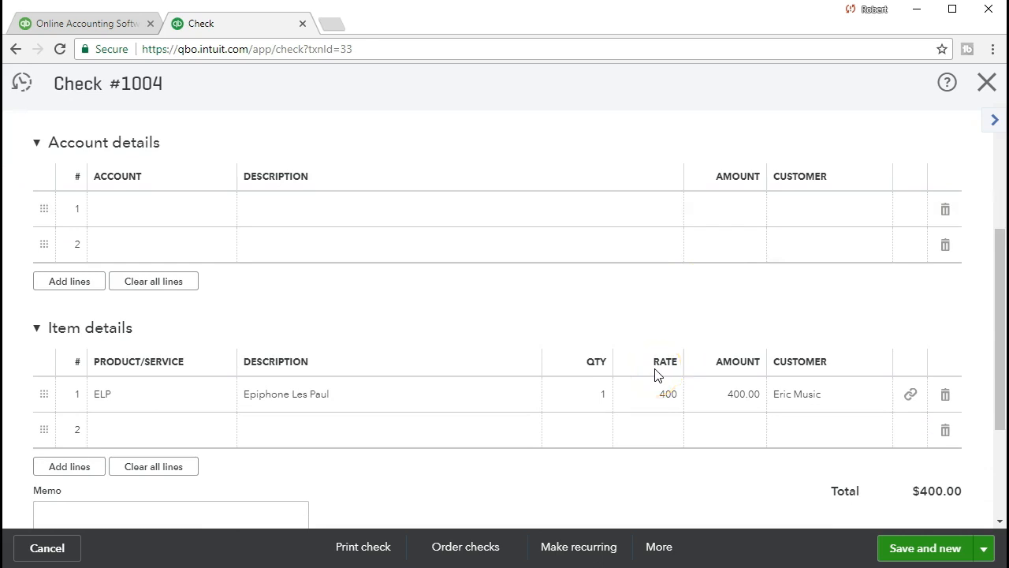
{"action": "scroll", "coordinate": [654, 374], "scroll_direction": "up", "scroll_amount": 3}
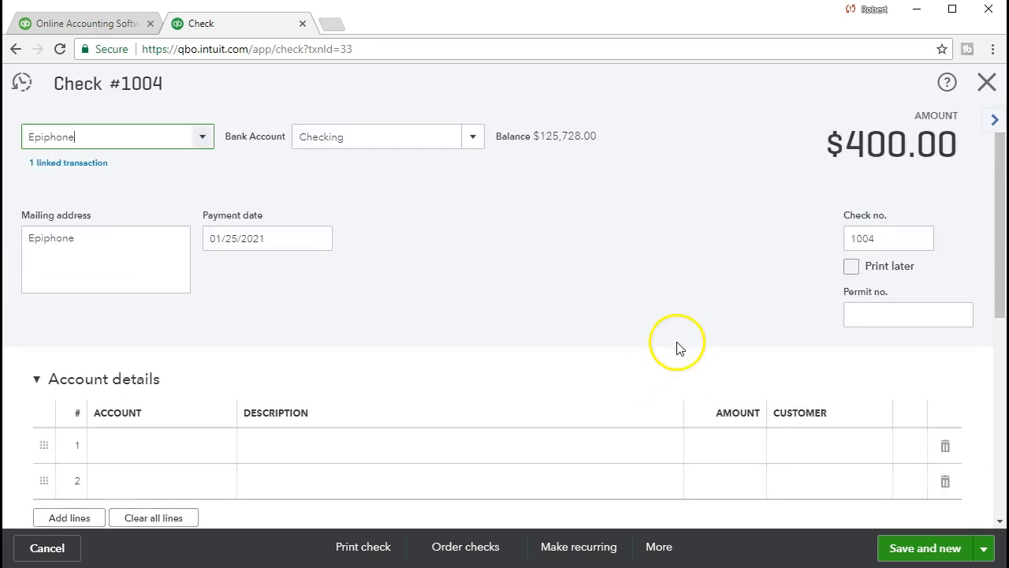
{"action": "left_click", "coordinate": [989, 85]}
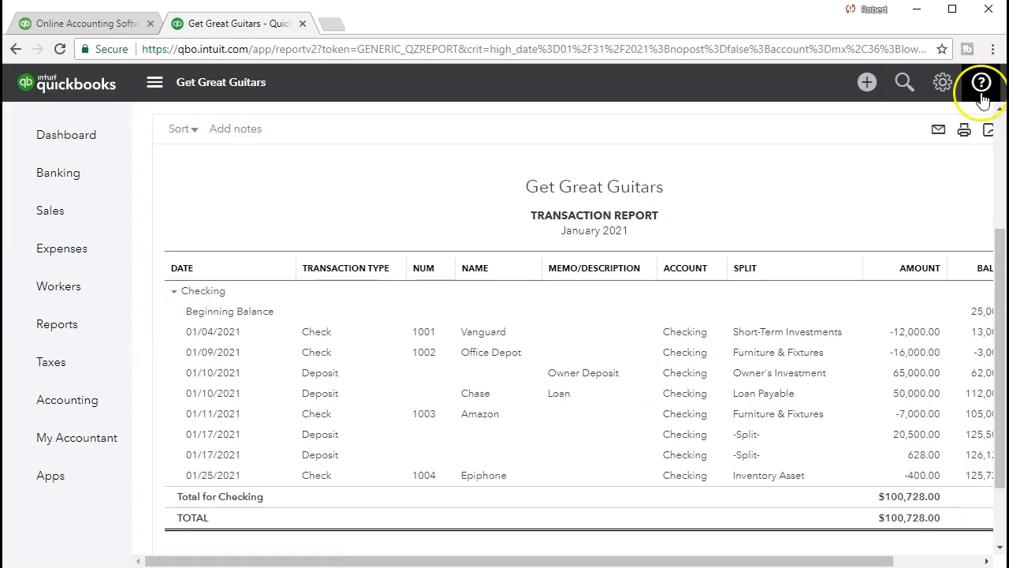
{"action": "scroll", "coordinate": [235, 211], "scroll_direction": "up", "scroll_amount": 3}
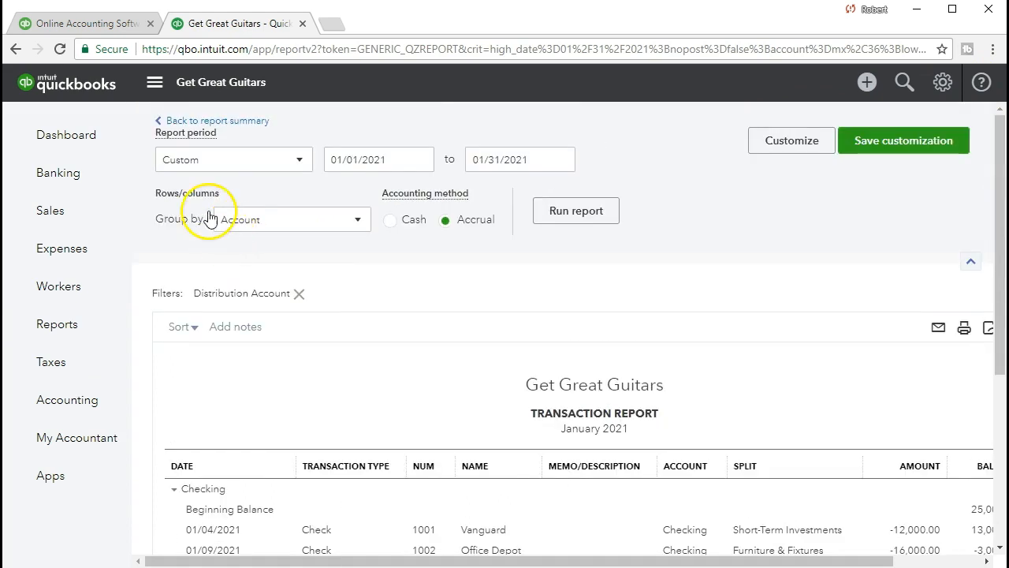
{"action": "left_click", "coordinate": [262, 129]}
- Drill into the Inventory Asset balance and examine the Epiphone check entry for the Epiphone Les Paul, leaving the check unedited
{"action": "scroll", "coordinate": [567, 300], "scroll_direction": "down", "scroll_amount": 2}
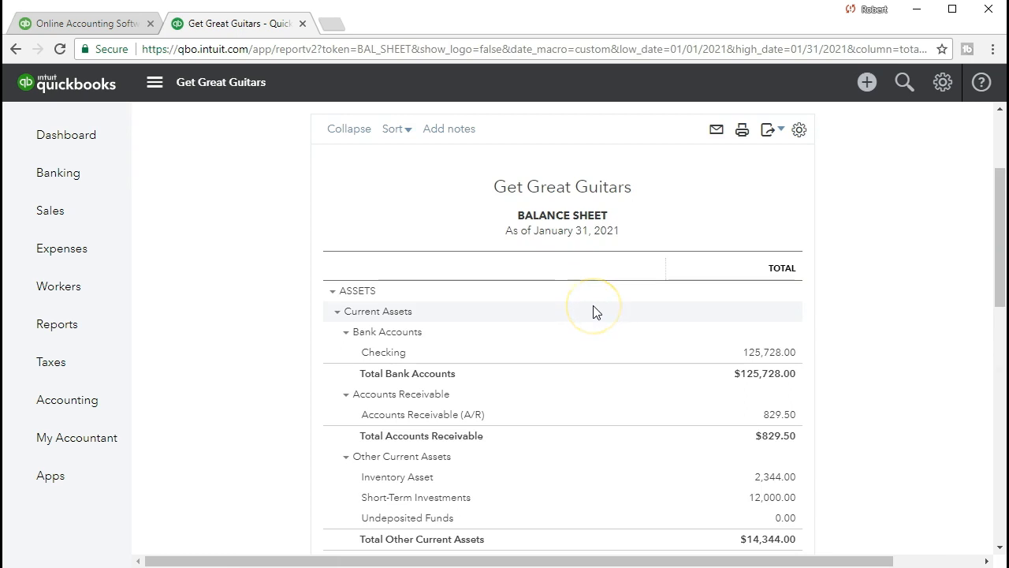
{"action": "scroll", "coordinate": [593, 311], "scroll_direction": "down", "scroll_amount": 1}
{"action": "scroll", "coordinate": [594, 308], "scroll_direction": "down", "scroll_amount": 1}
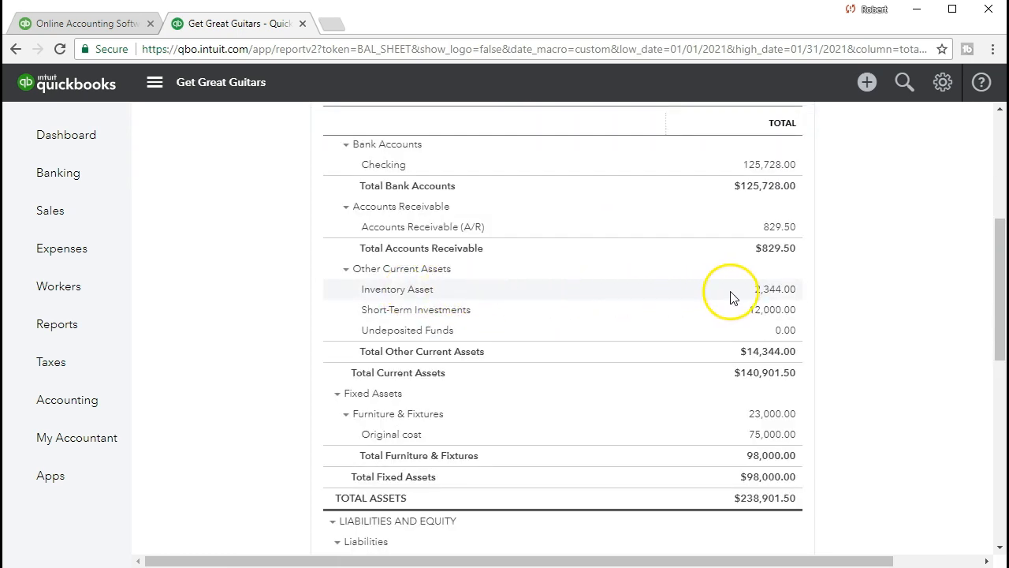
{"action": "left_click", "coordinate": [775, 291]}
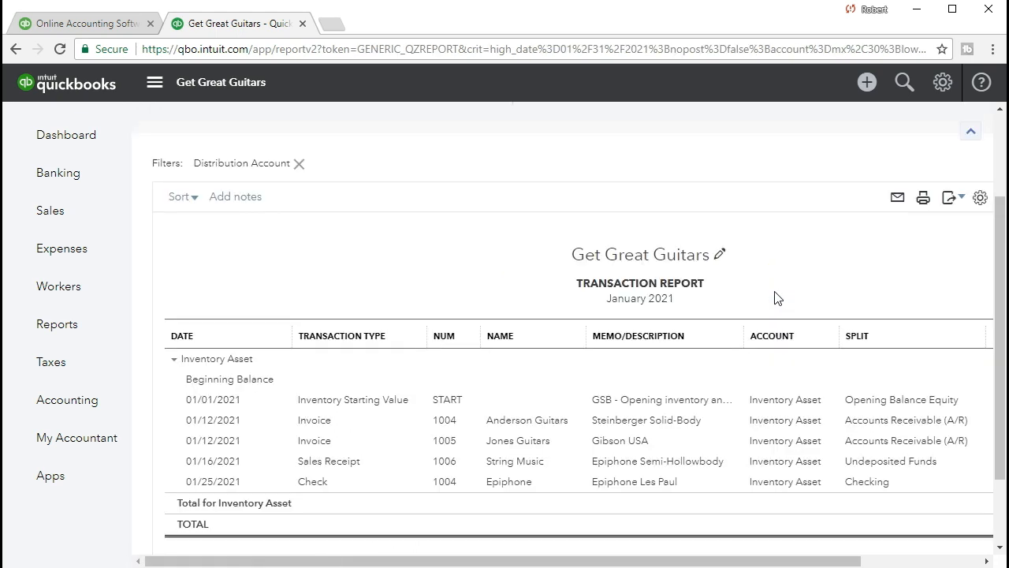
{"action": "left_click_drag", "start_coordinate": [750, 561], "coordinate": [836, 559]}
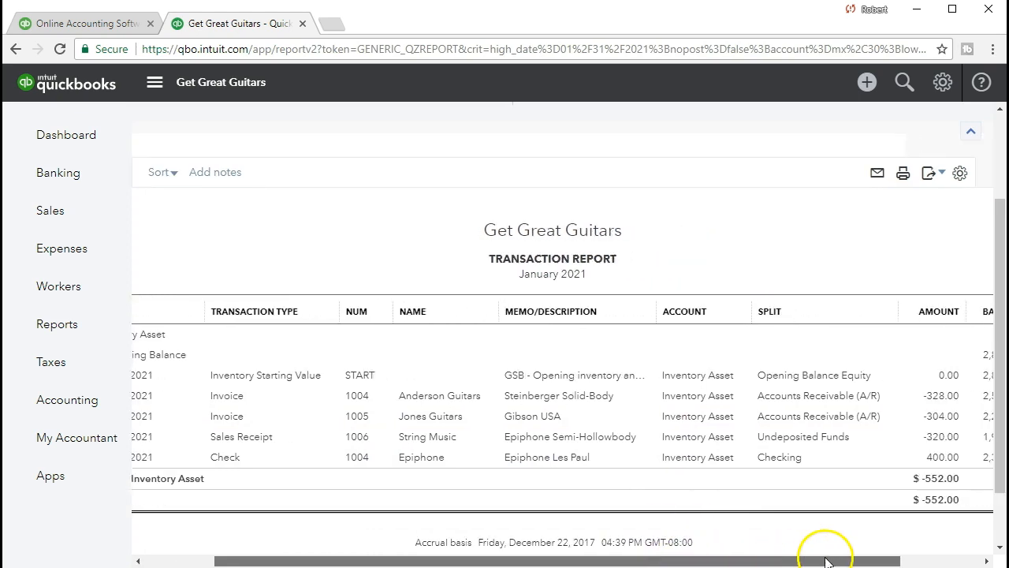
{"action": "left_click", "coordinate": [915, 465]}
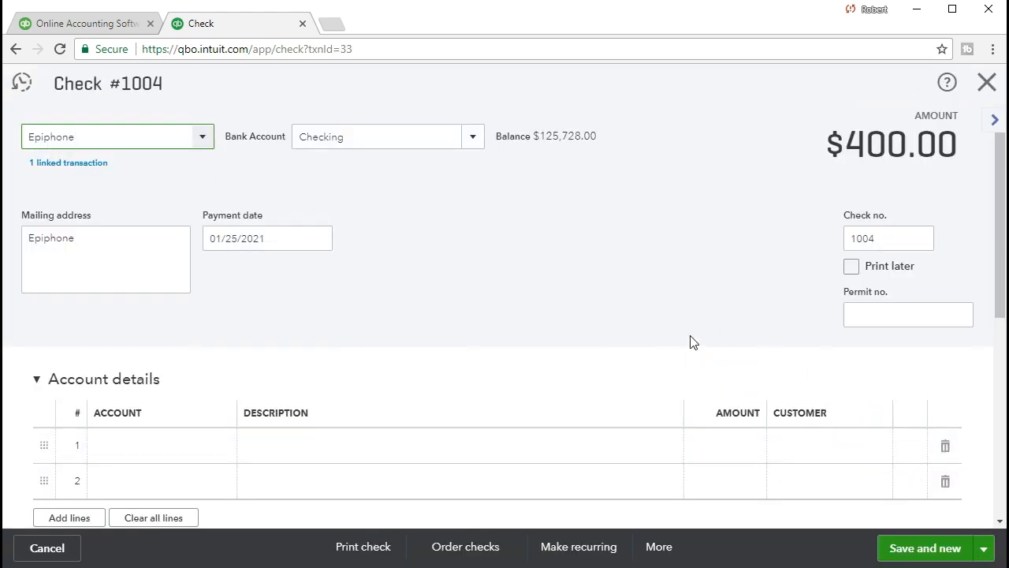
{"action": "left_click", "coordinate": [987, 88]}
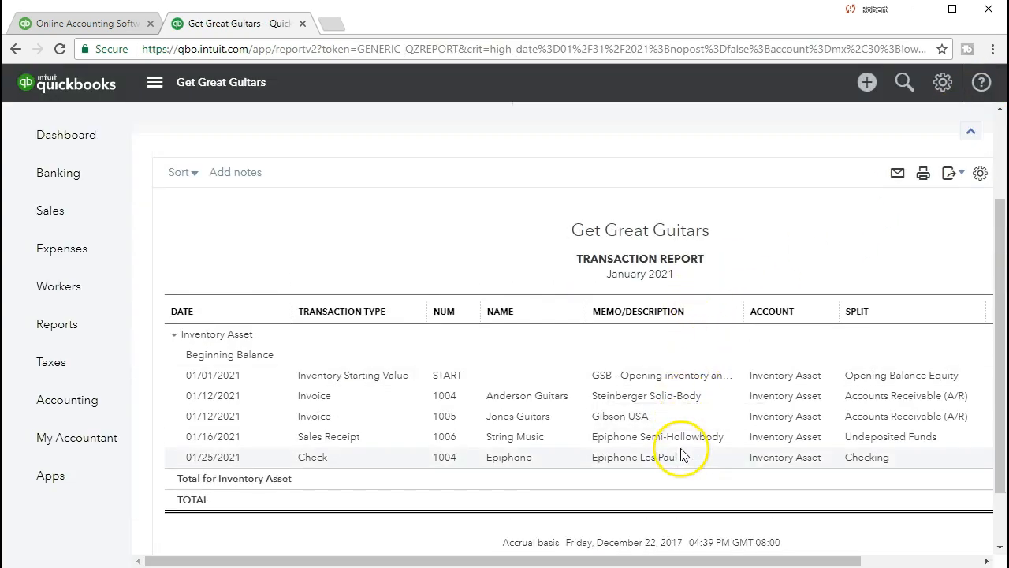
{"action": "left_click", "coordinate": [672, 464]}
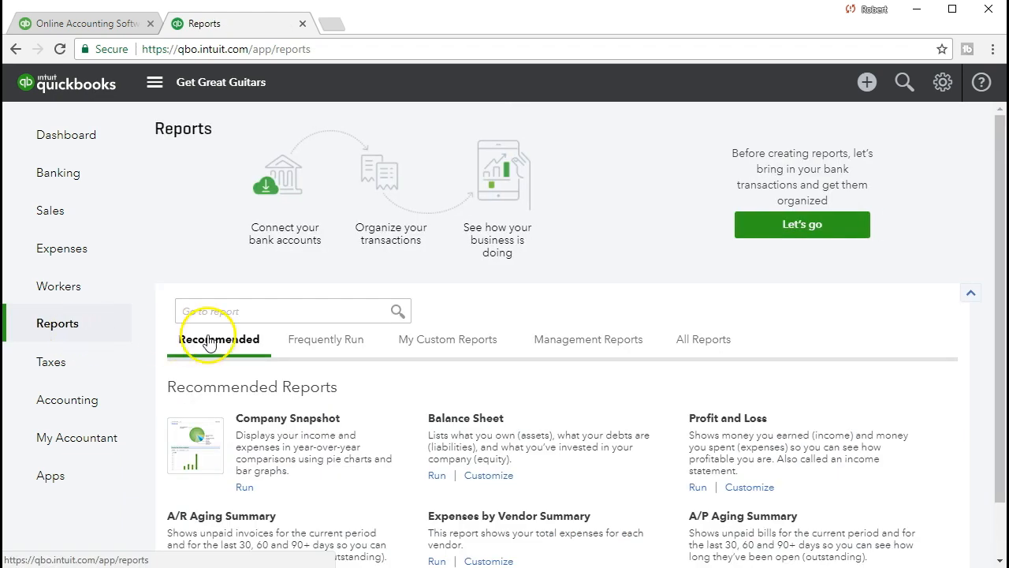
- Search the reports for "inventory" and open the Inventory Valuation Detail report
{"action": "left_click", "coordinate": [263, 311]}
{"action": "type", "text": "inventory"}
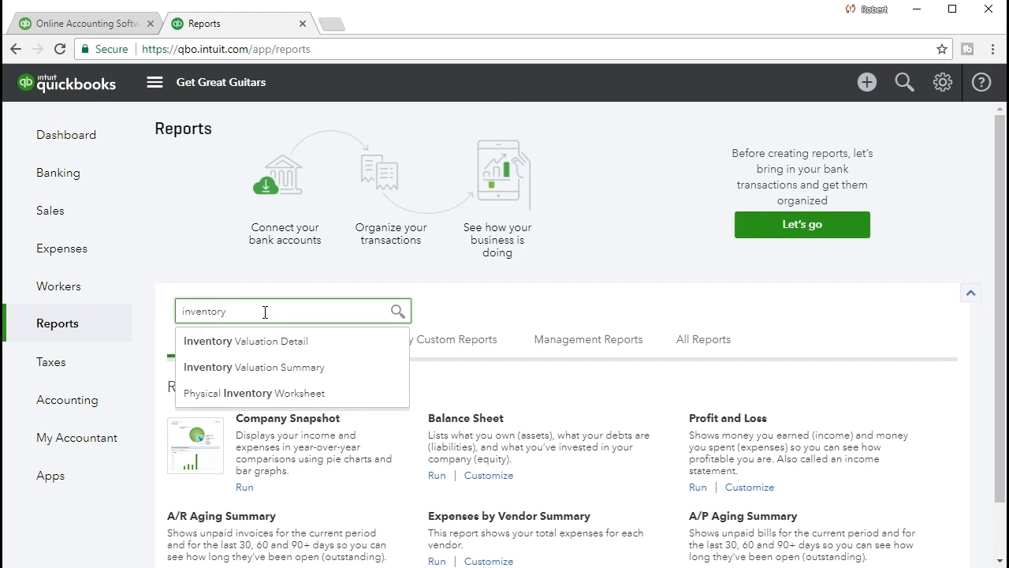
{"action": "left_click", "coordinate": [266, 337]}
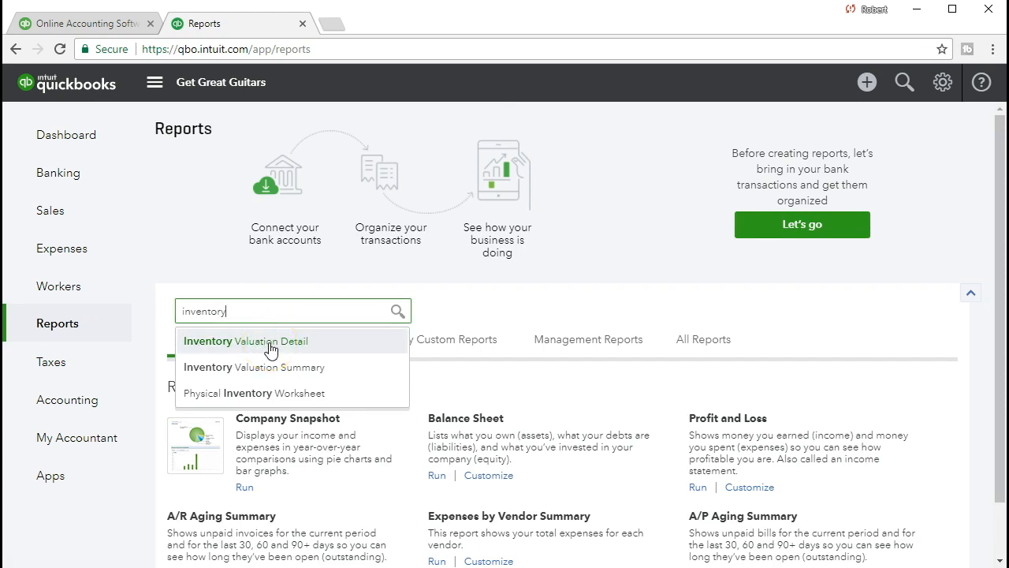
{"action": "left_click", "coordinate": [268, 347]}
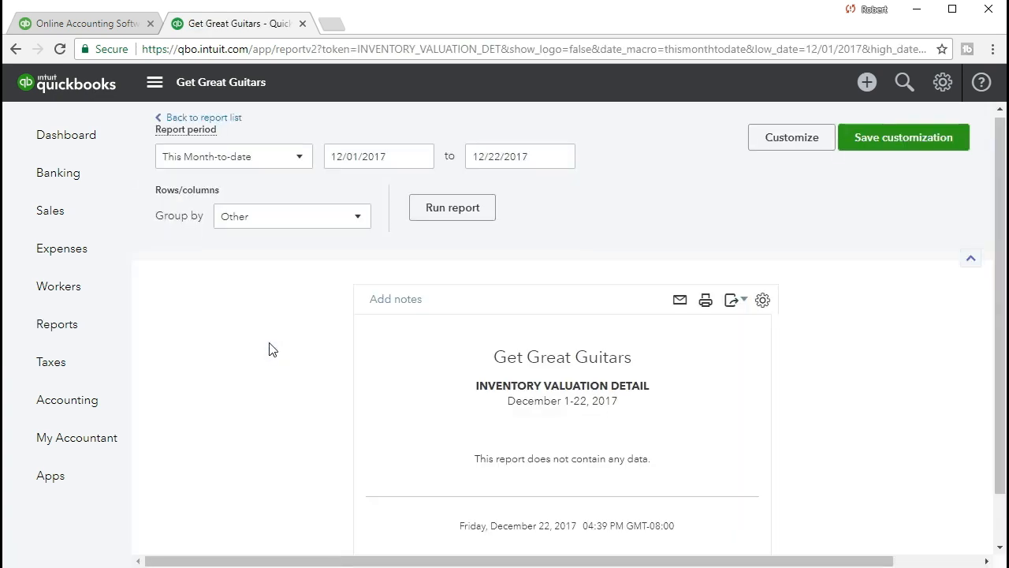
- Set the Inventory Valuation Detail period to 01/01/2021 through 01/31/2021 and run the report
{"action": "left_click", "coordinate": [386, 157]}
{"action": "type", "text": "01/01/2021"}
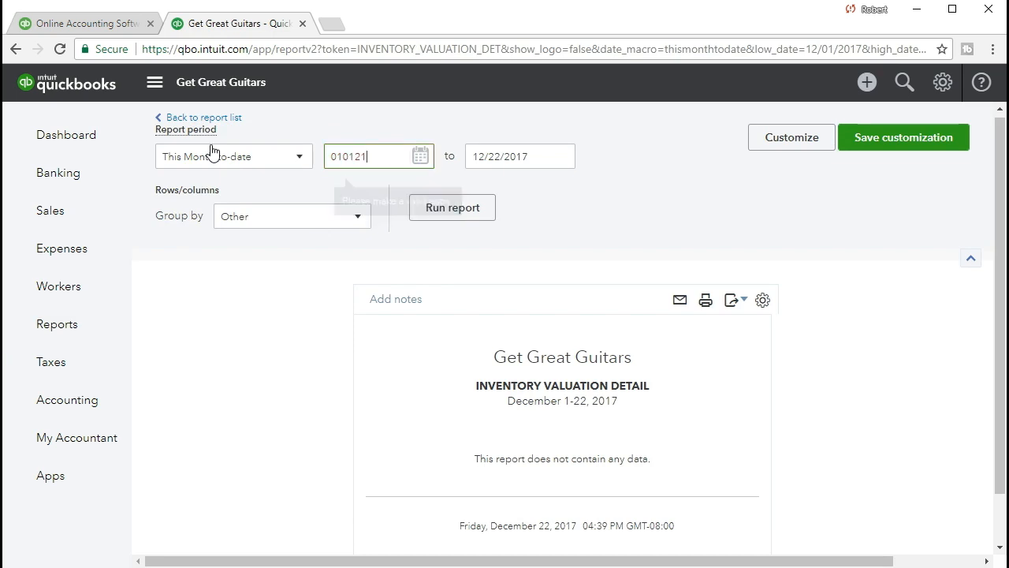
{"action": "key", "text": "Tab"}
{"action": "type", "text": "01/31/2021"}
{"action": "key", "text": "Tab"}
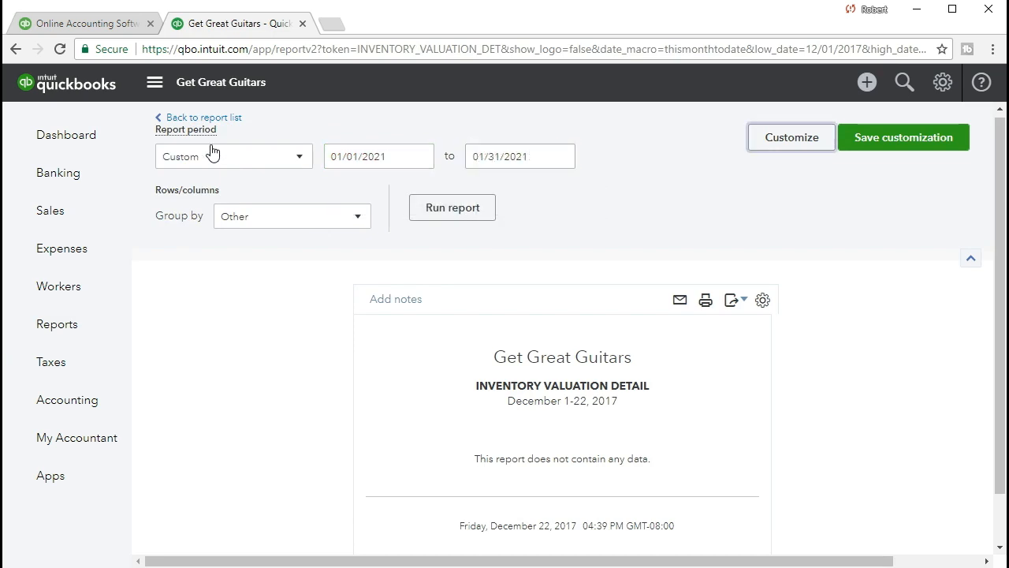
{"action": "left_click", "coordinate": [425, 210]}
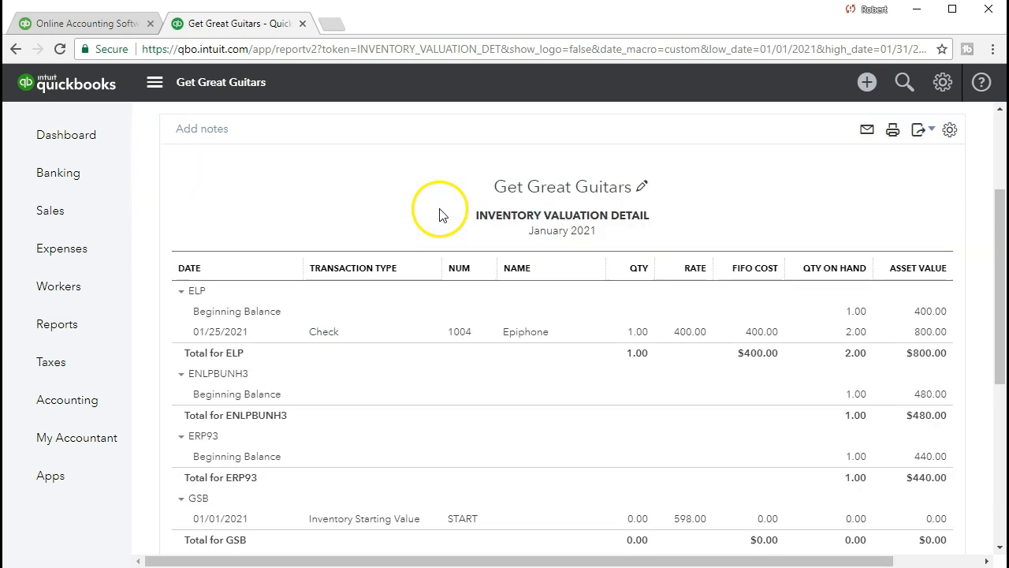
- Examine the Inventory Valuation Detail by item, comparing the ELP purchase by check with the quantities and asset values of the other guitars
{"action": "scroll", "coordinate": [426, 260], "scroll_direction": "up", "scroll_amount": 1}
{"action": "scroll", "coordinate": [420, 307], "scroll_direction": "up", "scroll_amount": 1}
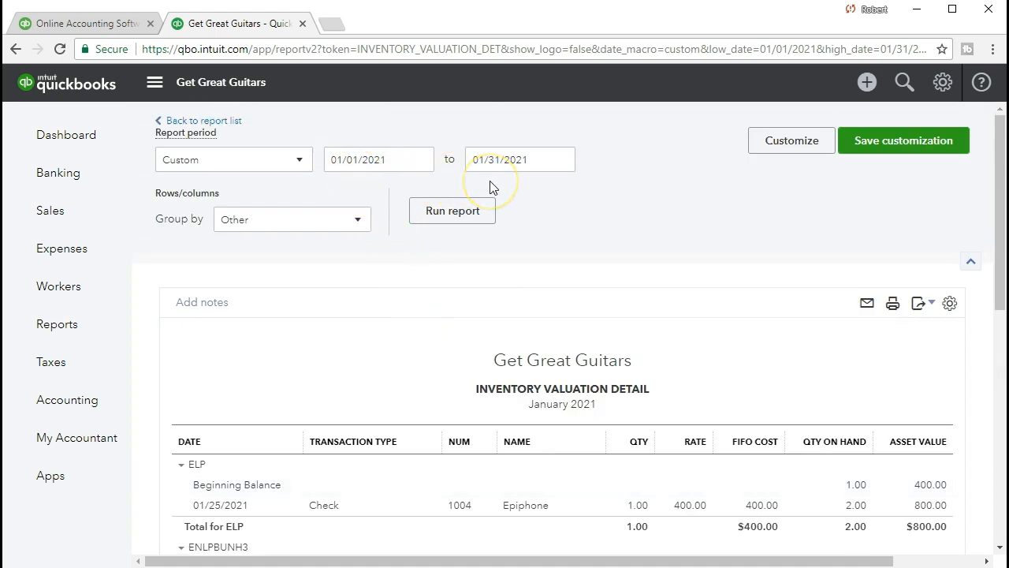
{"action": "scroll", "coordinate": [616, 264], "scroll_direction": "down", "scroll_amount": 2}
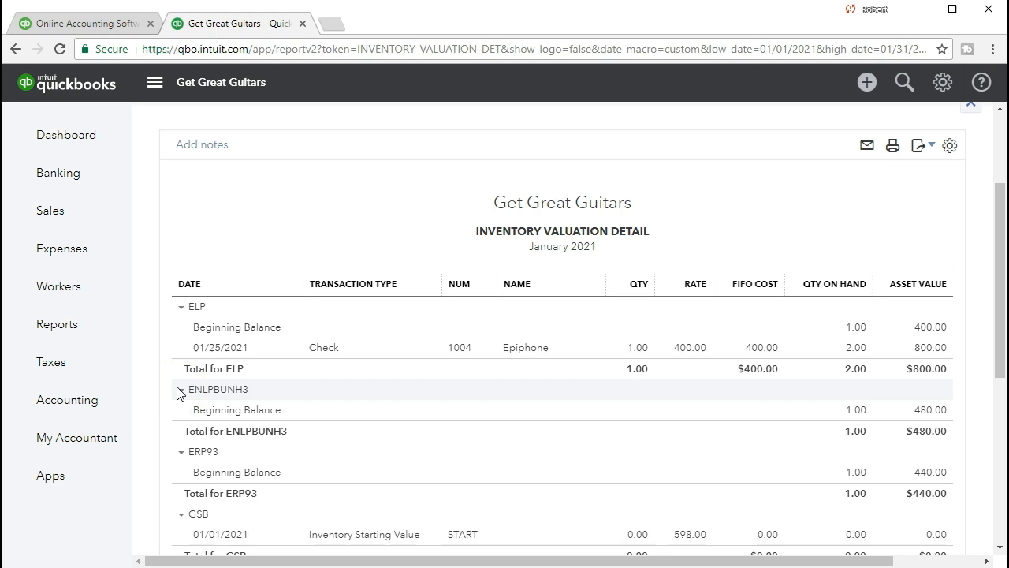
{"action": "scroll", "coordinate": [177, 390], "scroll_direction": "down", "scroll_amount": 4}
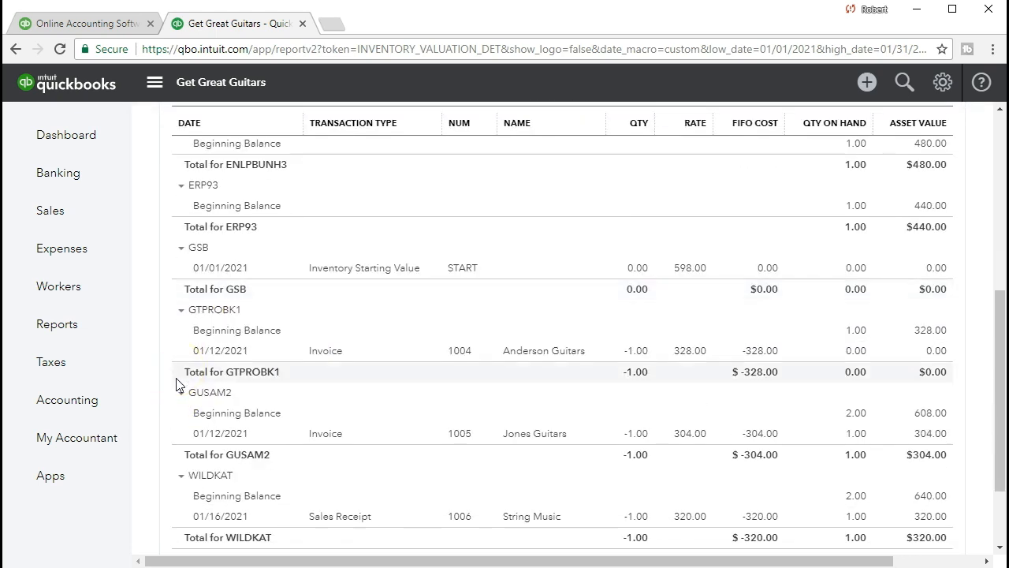
{"action": "scroll", "coordinate": [178, 383], "scroll_direction": "up", "scroll_amount": 4}
{"action": "scroll", "coordinate": [237, 382], "scroll_direction": "down", "scroll_amount": 1}
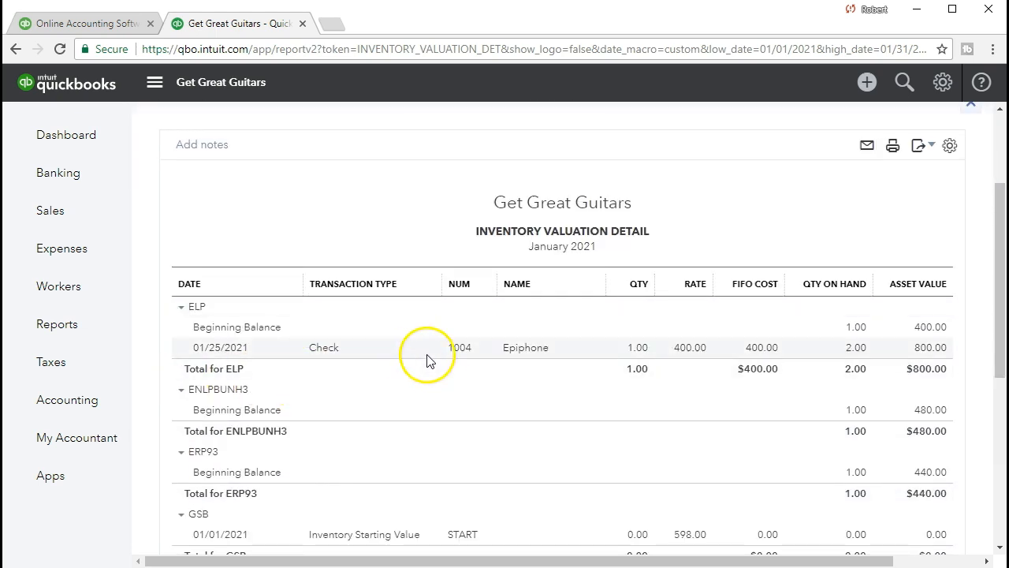
{"action": "left_click", "coordinate": [456, 355]}
{"action": "left_click", "coordinate": [514, 355]}
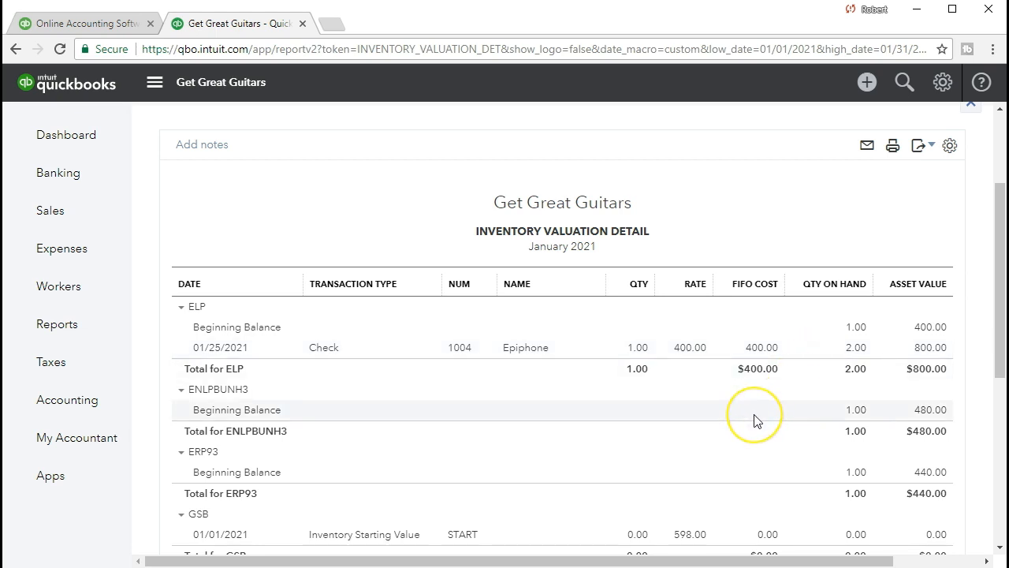
{"action": "scroll", "coordinate": [756, 420], "scroll_direction": "down", "scroll_amount": 1}
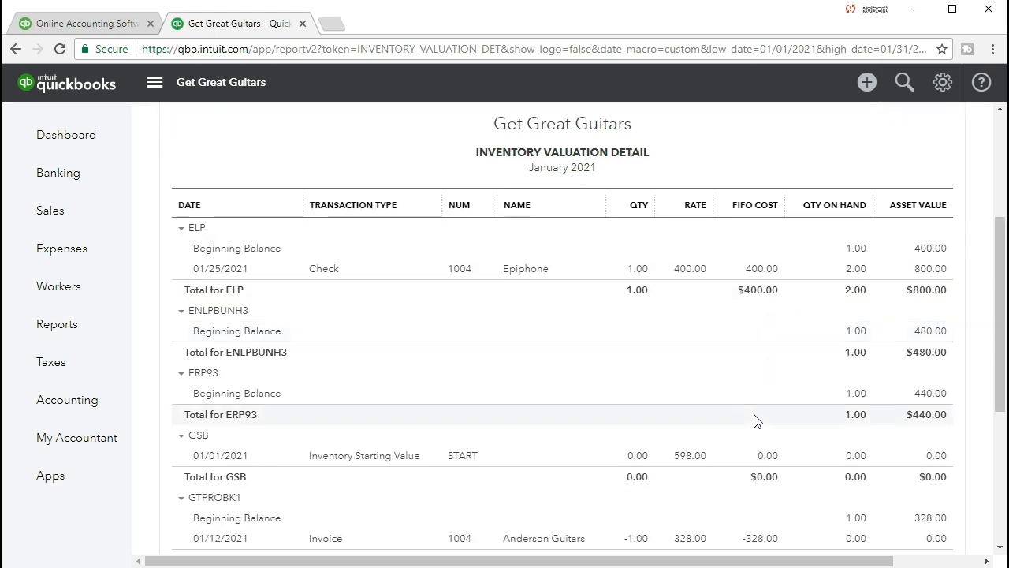
{"action": "scroll", "coordinate": [755, 420], "scroll_direction": "down", "scroll_amount": 2}
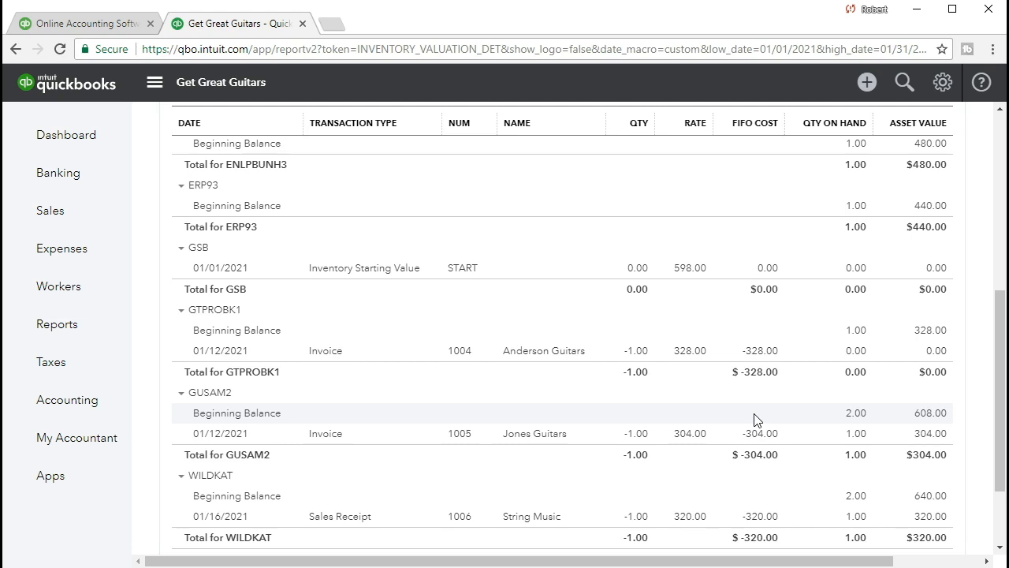
{"action": "scroll", "coordinate": [754, 419], "scroll_direction": "up", "scroll_amount": 5}
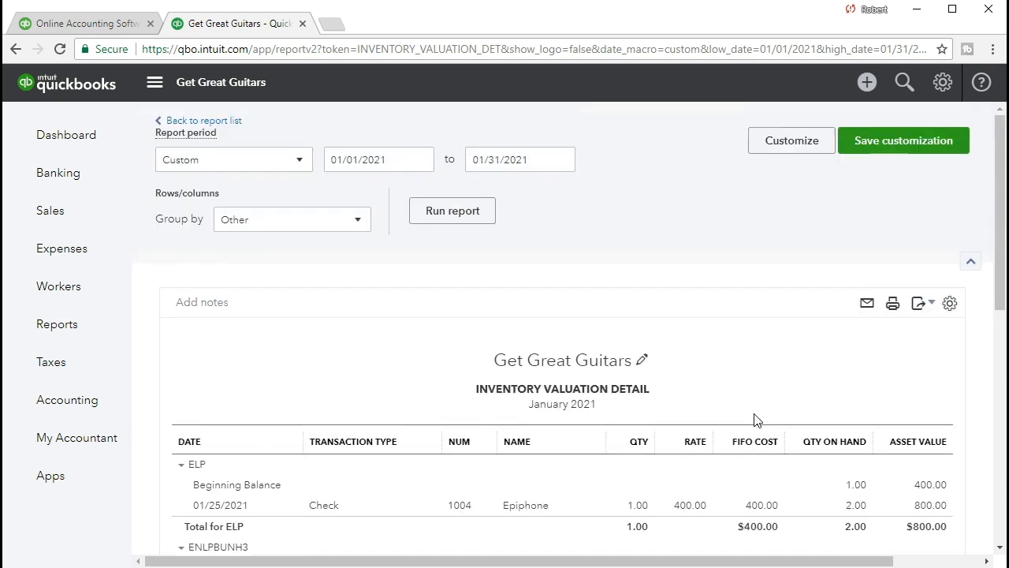
{"action": "scroll", "coordinate": [755, 420], "scroll_direction": "down", "scroll_amount": 5}
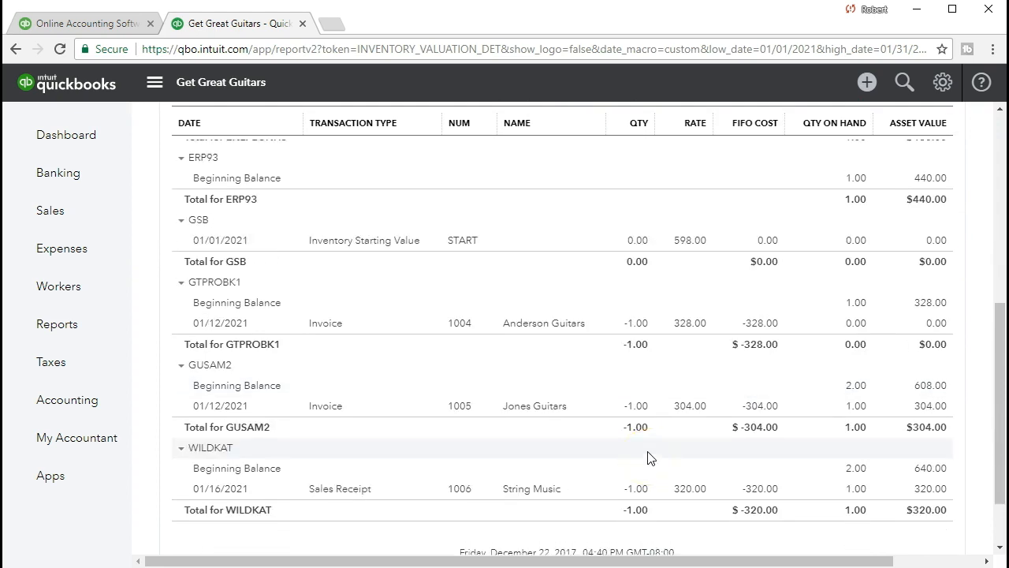
{"action": "scroll", "coordinate": [648, 457], "scroll_direction": "up", "scroll_amount": 5}
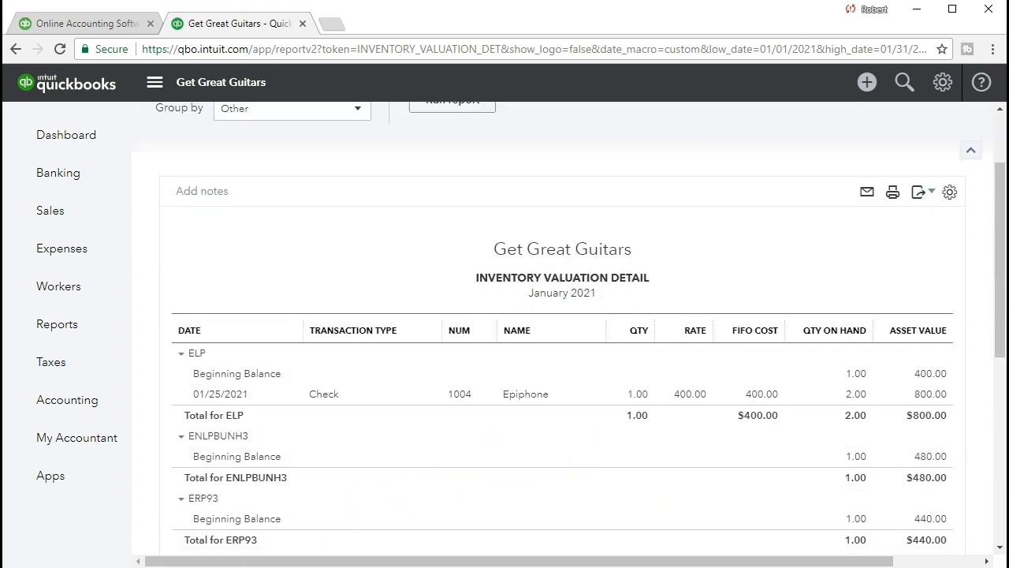